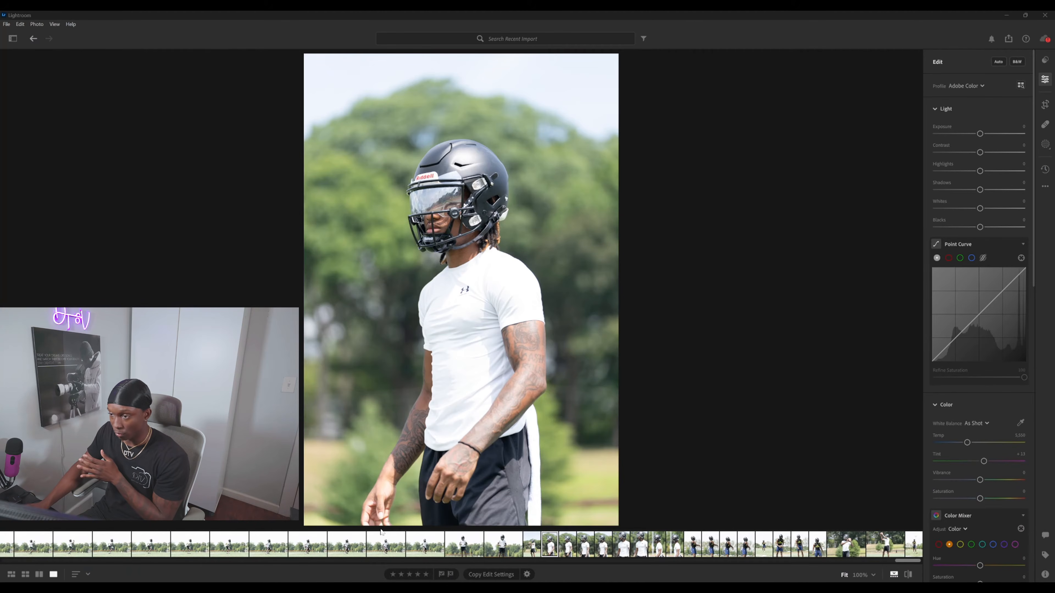
# Show the drives under This PC in the Add Photos file browser and close it without importing
pyautogui.click(7, 25)
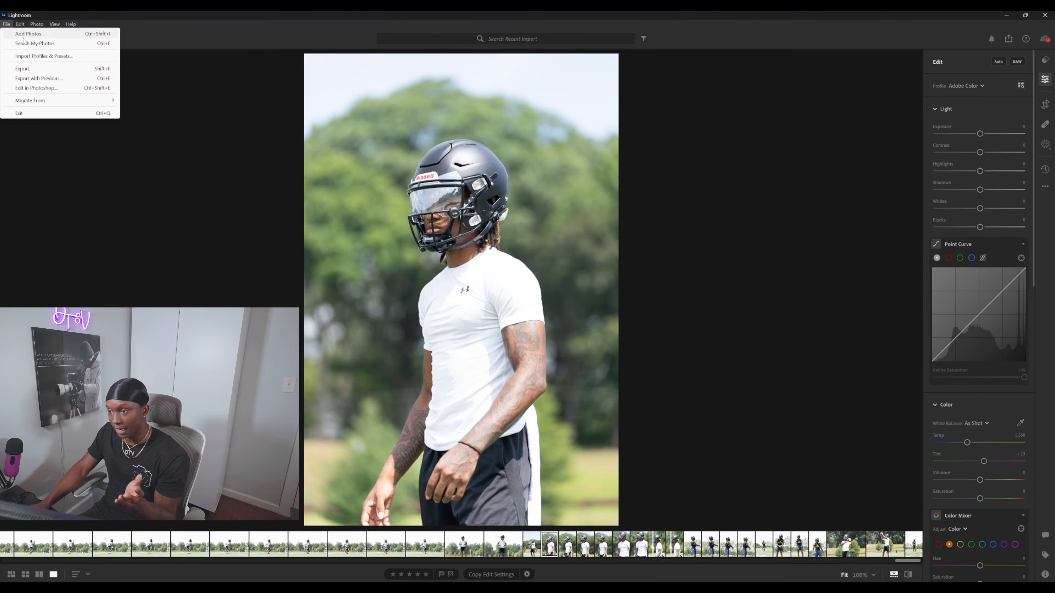
pyautogui.click(35, 58)
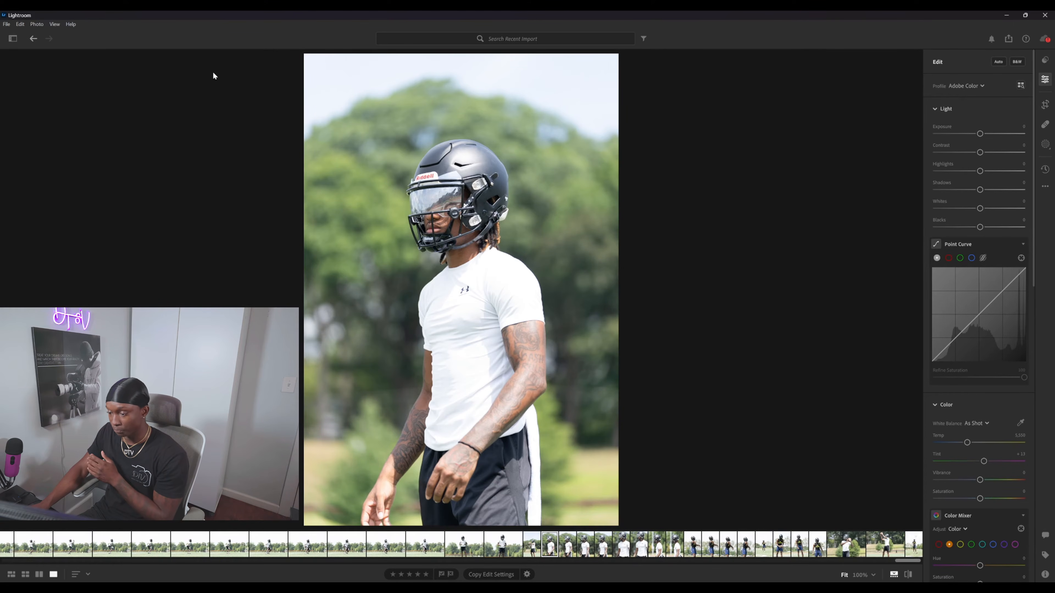
pyautogui.click(13, 40)
pyautogui.click(34, 59)
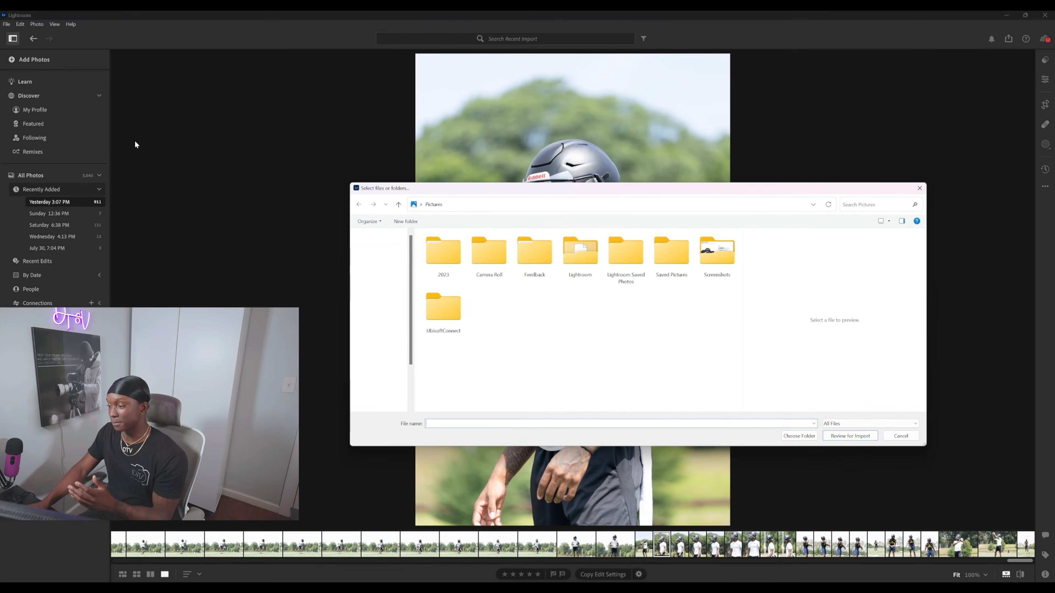
pyautogui.scroll(-2, 379, 366)
pyautogui.click(379, 380)
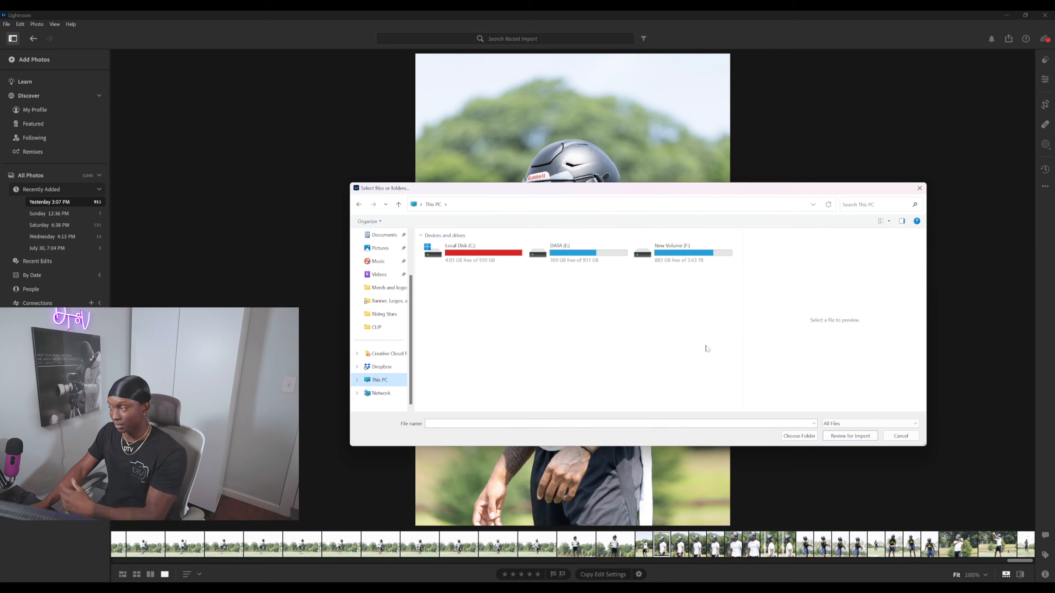
pyautogui.click(919, 188)
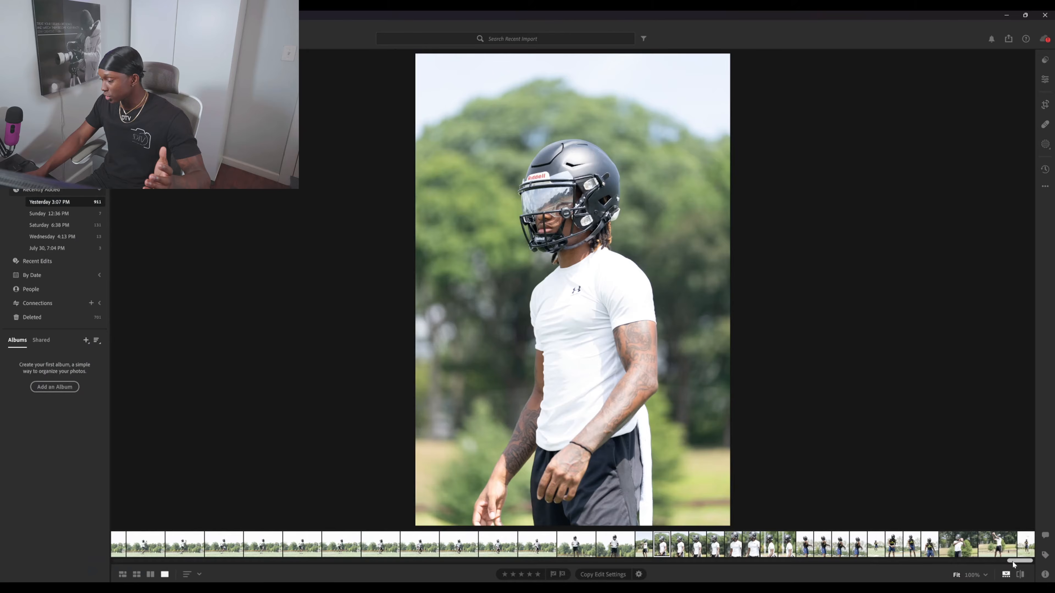
# Review the football photos in the filmstrip, comparing the standing glove shots with the neighbouring drill burst
pyautogui.scroll(-5, 1012, 560)
pyautogui.scroll(2, 1010, 560)
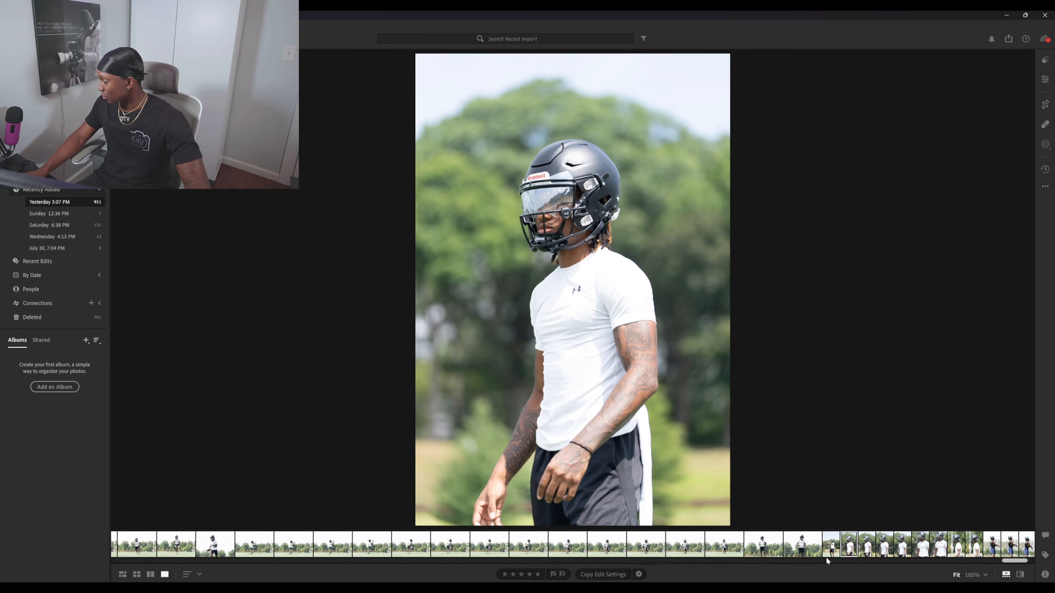
pyautogui.click(807, 547)
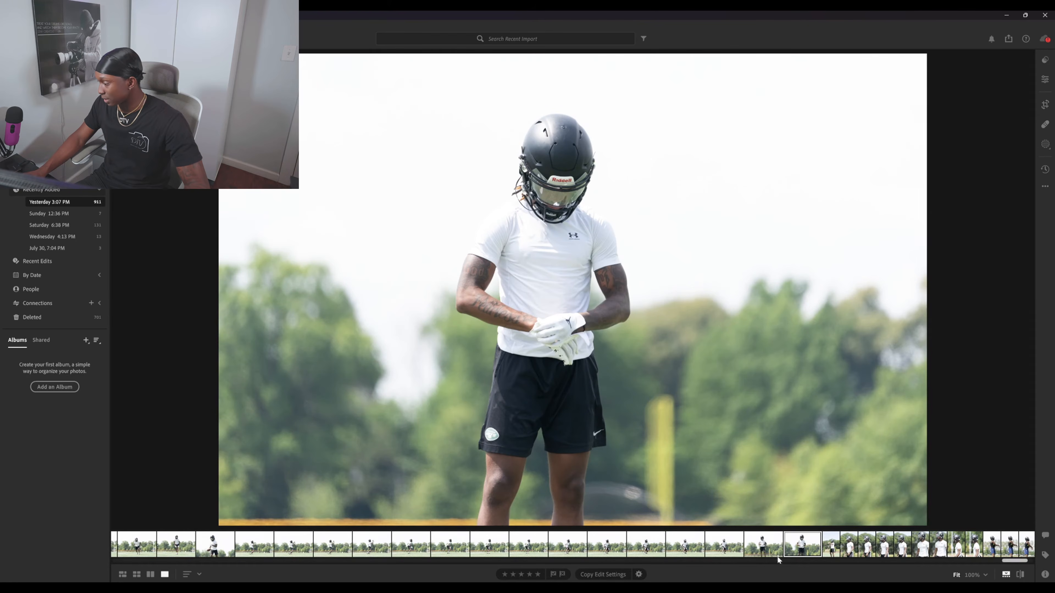
pyautogui.click(763, 554)
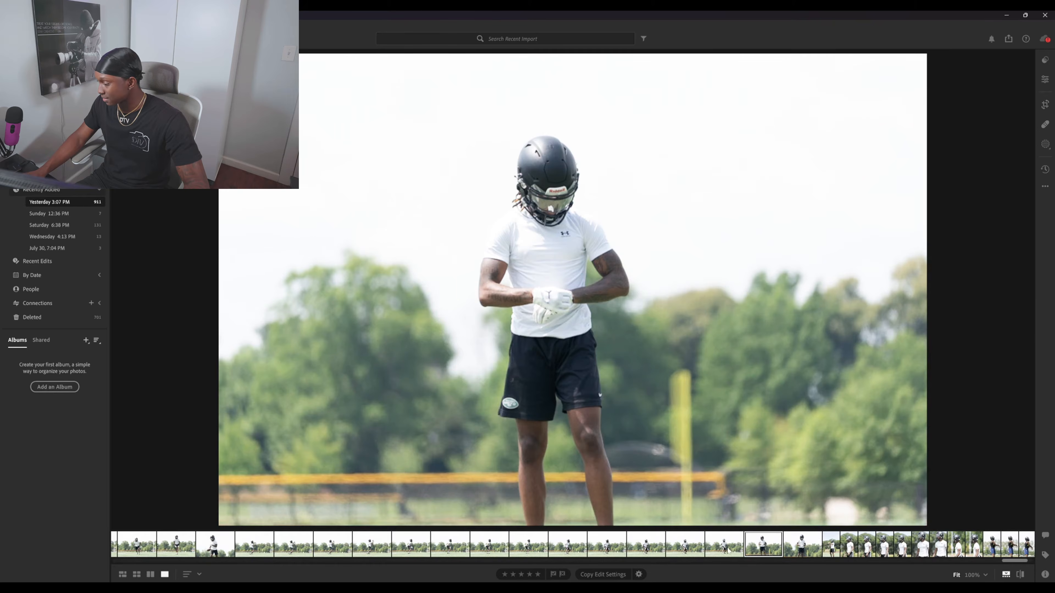
pyautogui.click(606, 545)
pyautogui.click(567, 545)
pyautogui.click(645, 545)
# Select the burst of 13 consecutive drill photos, from the front-facing running shot back to the football catch
pyautogui.click(727, 554)
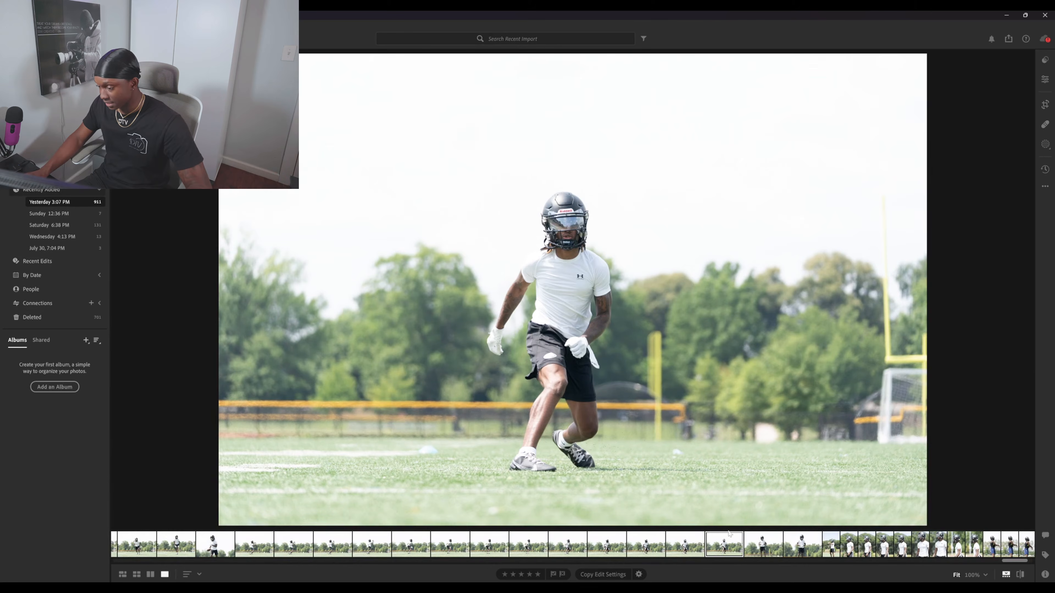
pyautogui.keyDown('shift'); pyautogui.click(254, 547); pyautogui.keyUp('shift')
pyautogui.rightClick(256, 549)
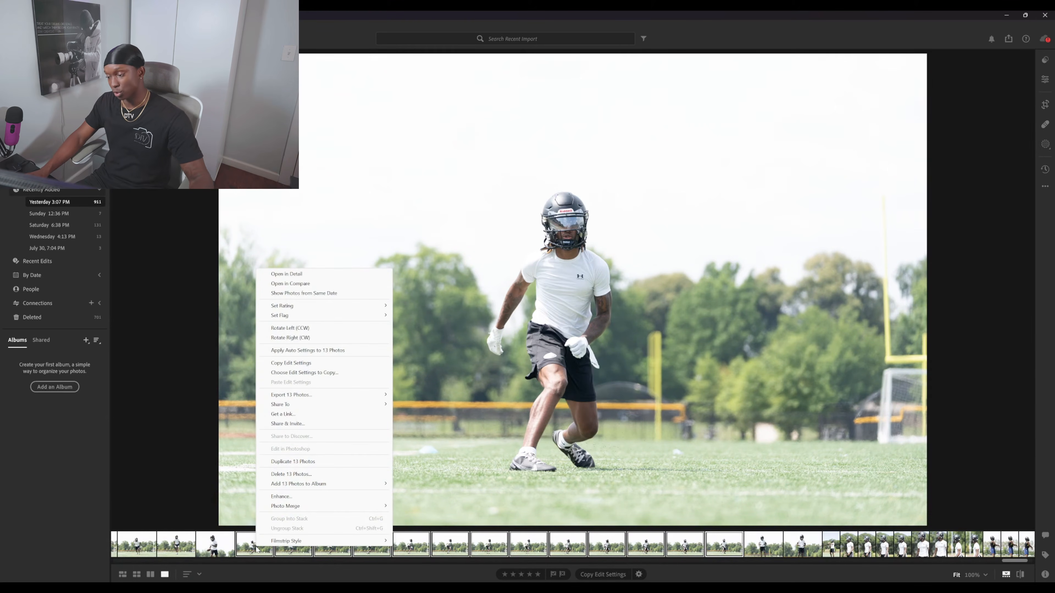
pyautogui.click(250, 553)
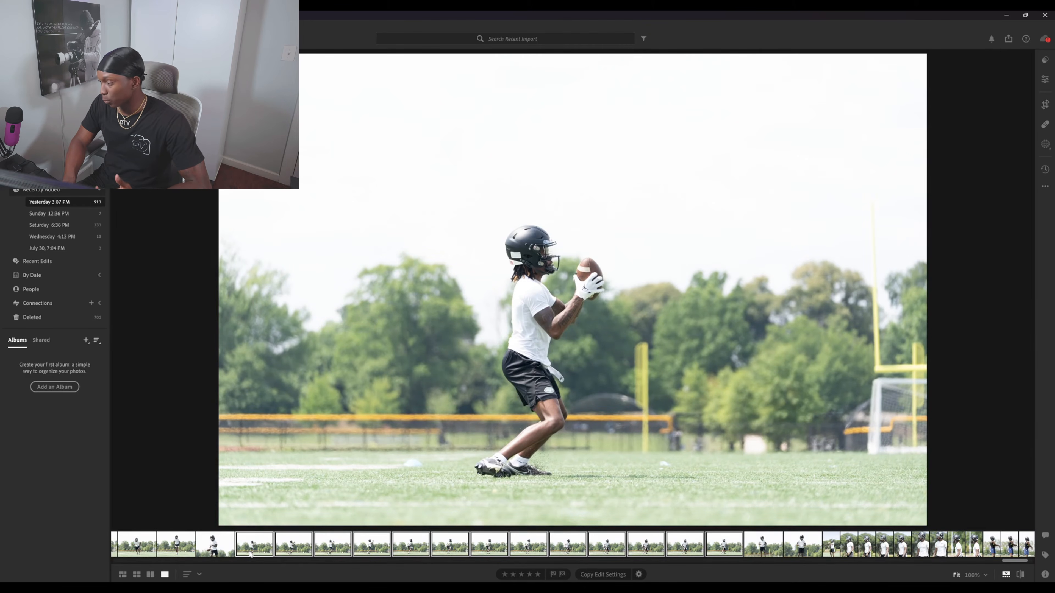
# Examine the selected burst frame by frame, comparing the player's pose and face visibility between the catch and the front-facing run
pyautogui.press('Left')
pyautogui.press('Left')
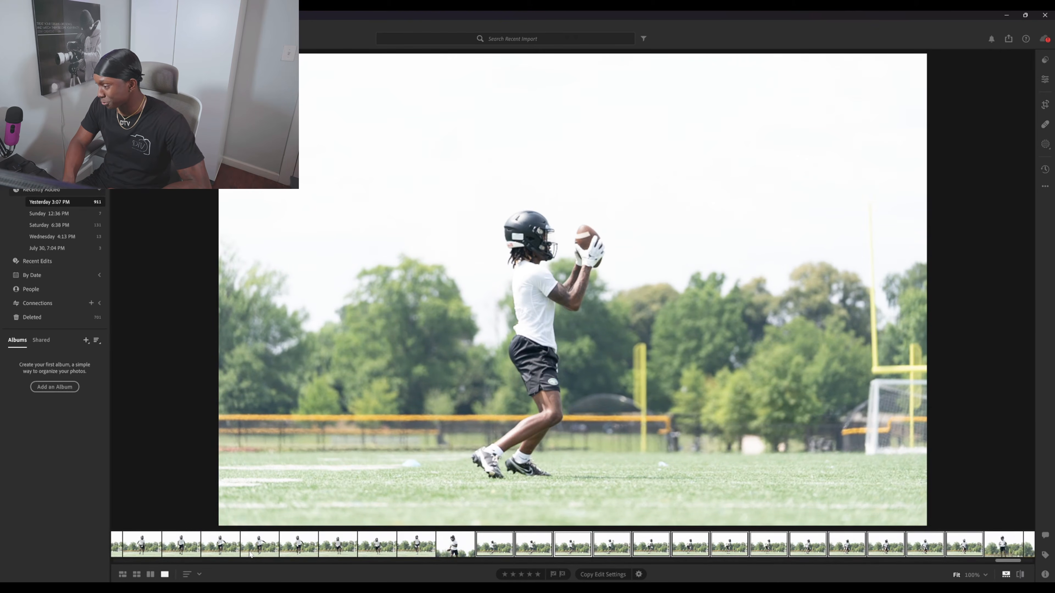
pyautogui.press('Left')
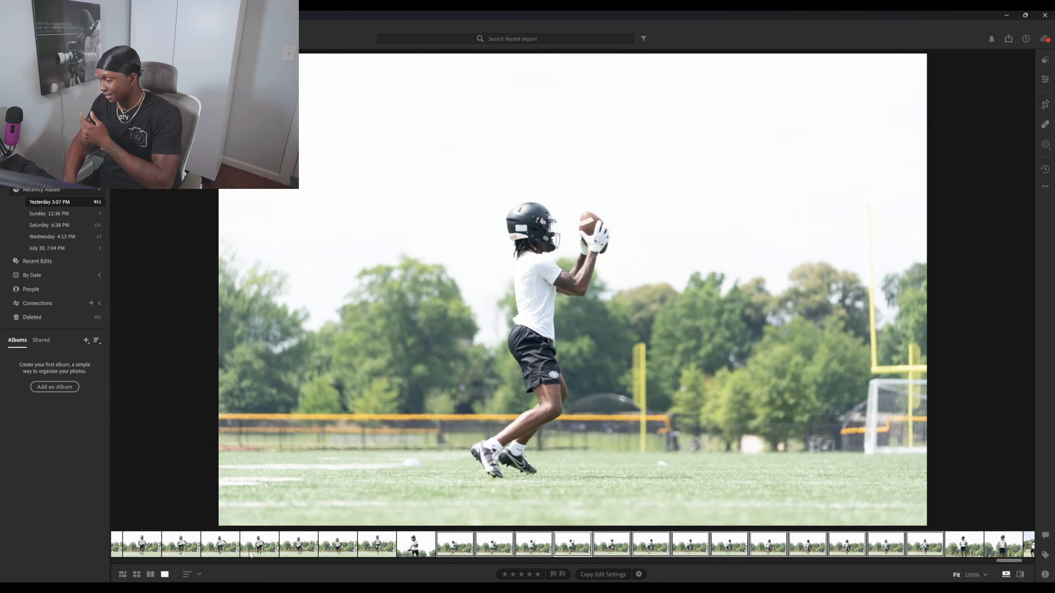
pyautogui.press('Left')
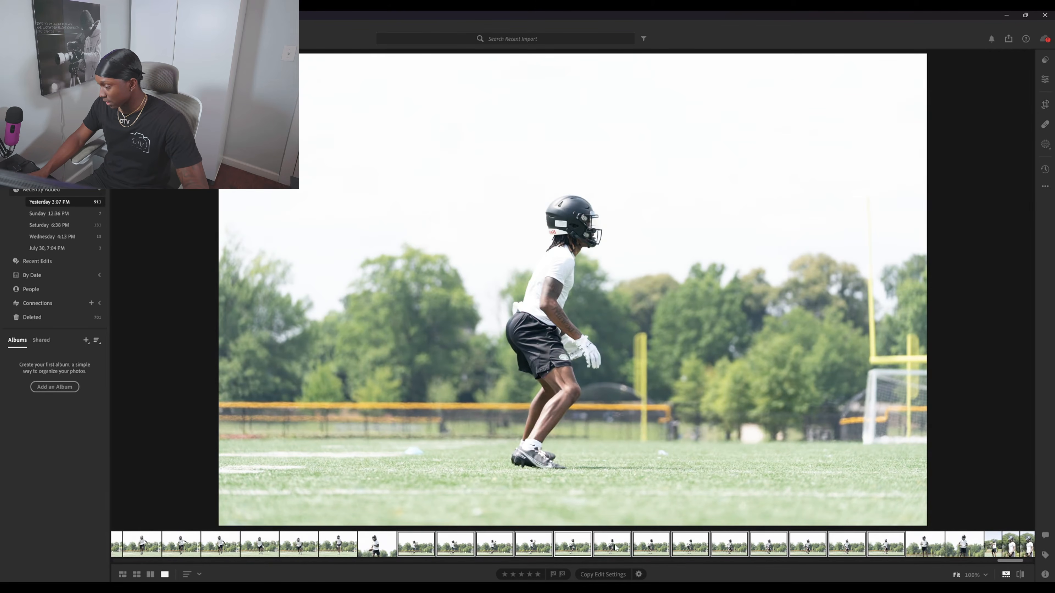
pyautogui.click(594, 548)
pyautogui.press('Right')
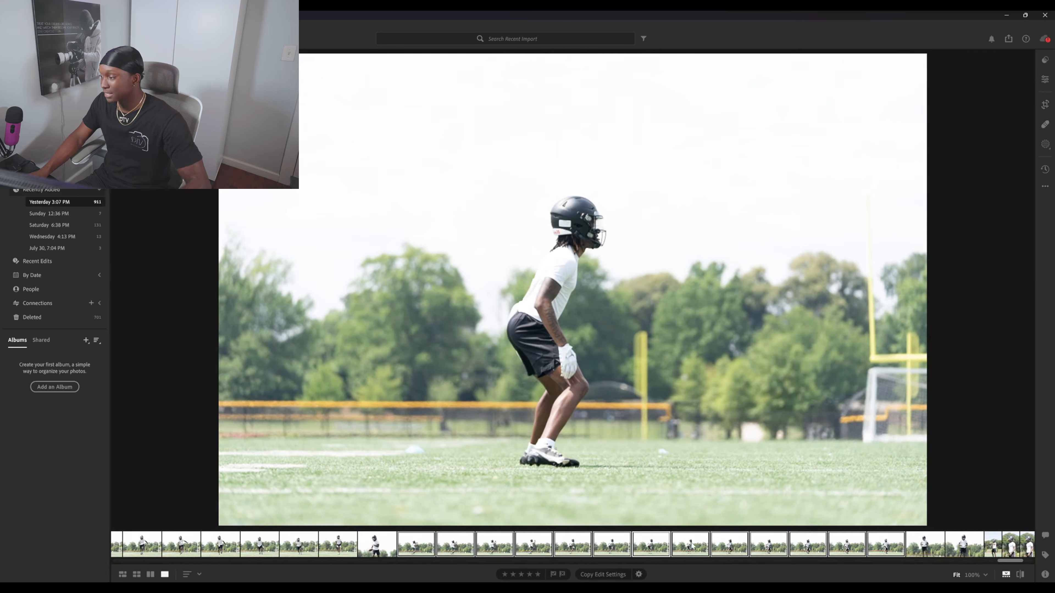
pyautogui.press('Right')
pyautogui.press('Right')
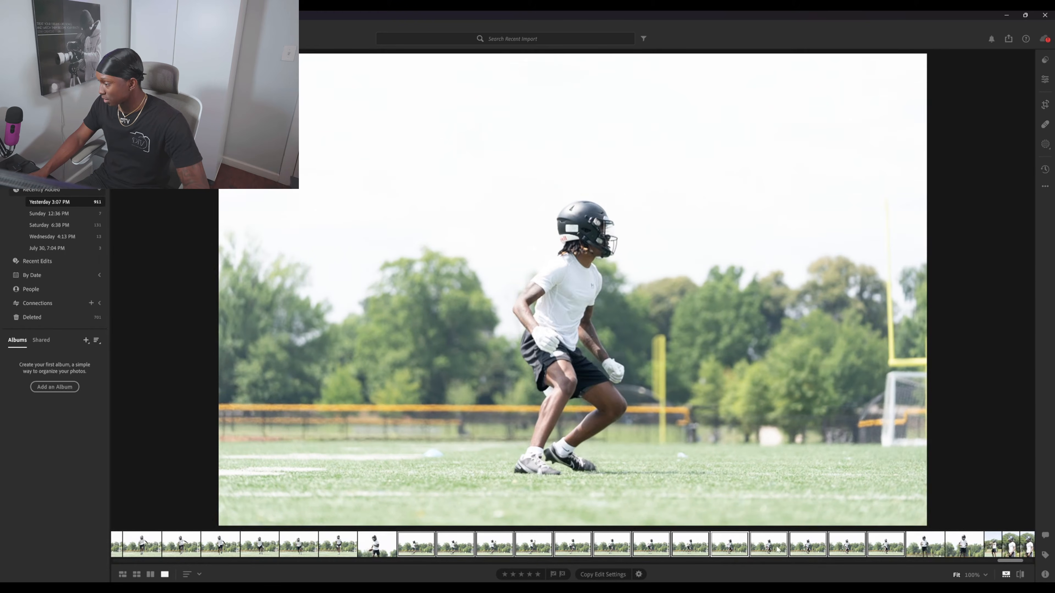
pyautogui.press('Right')
pyautogui.press('Right')
pyautogui.press('Right')
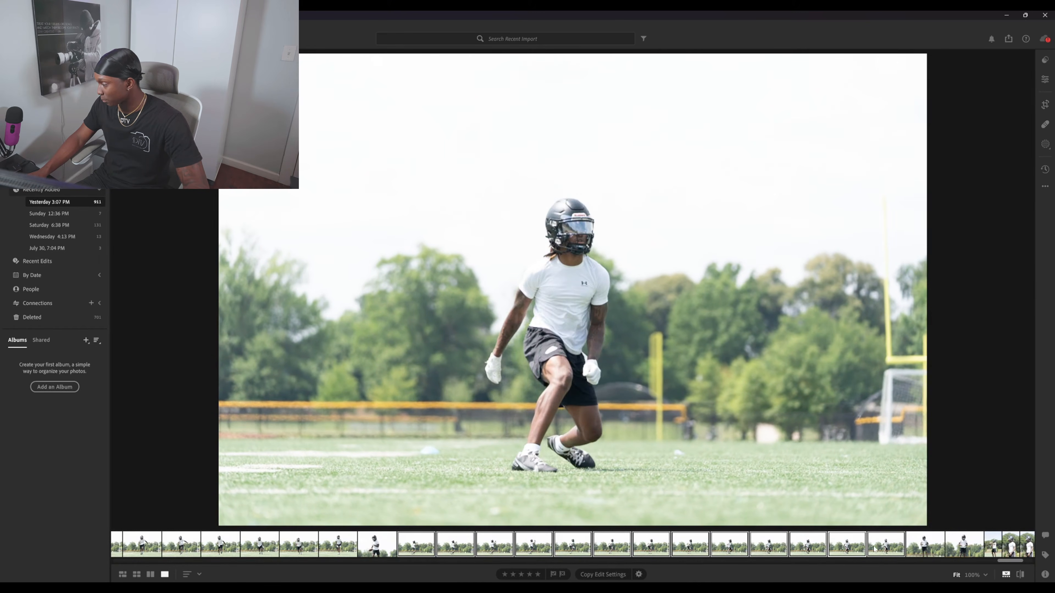
pyautogui.press('Right')
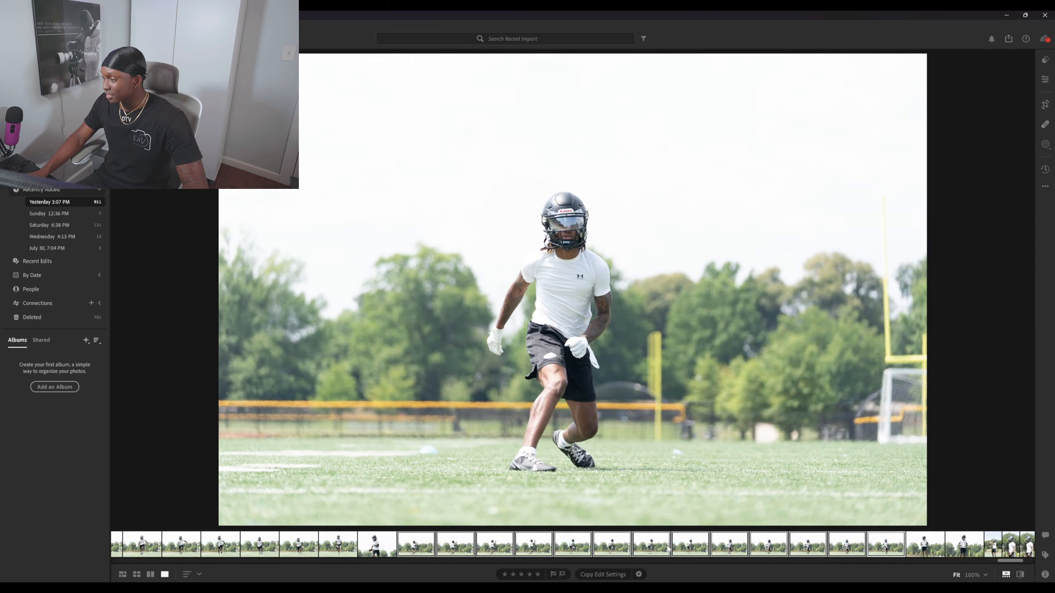
pyautogui.click(667, 549)
pyautogui.click(701, 549)
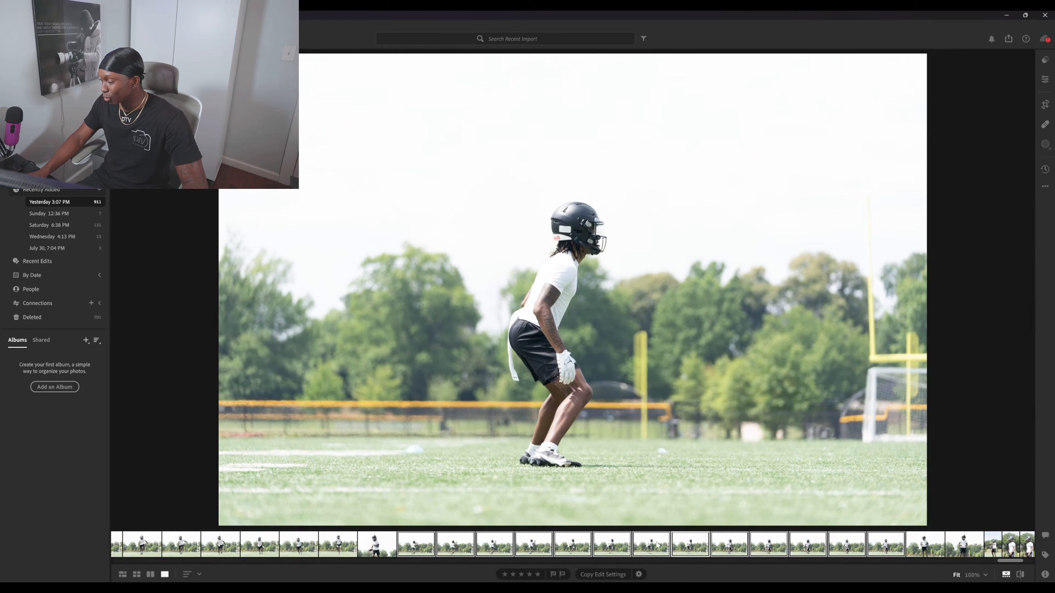
pyautogui.click(561, 547)
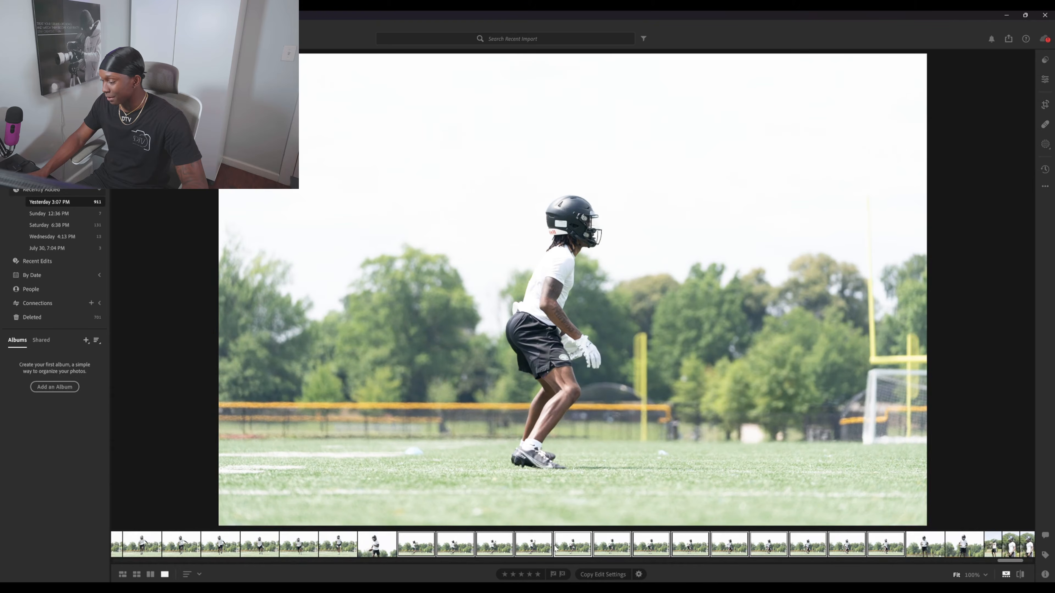
pyautogui.press('Left')
pyautogui.press('Left')
pyautogui.press('Left')
pyautogui.press('Left')
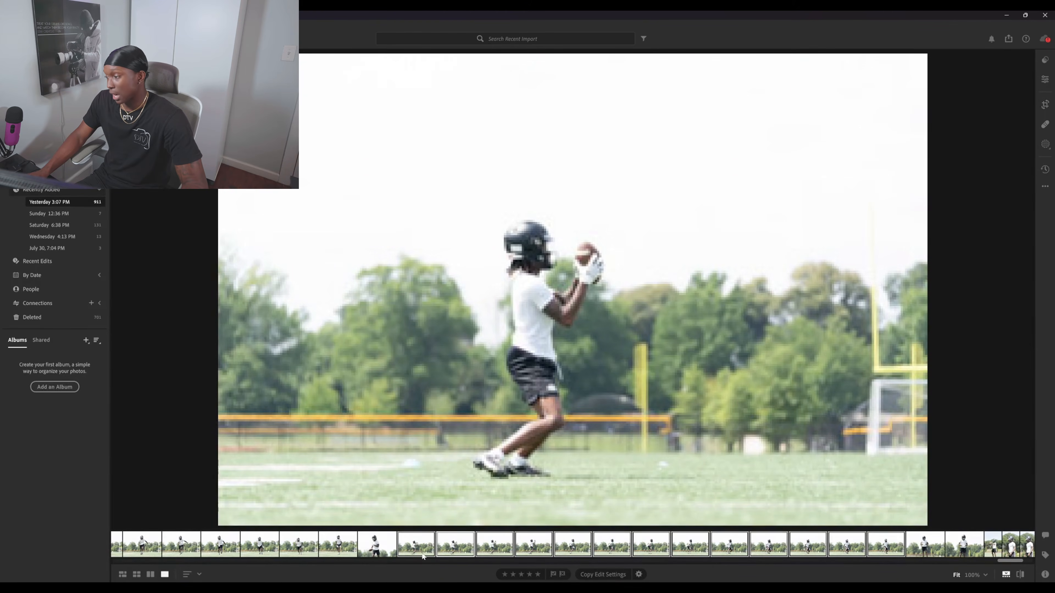
pyautogui.click(653, 549)
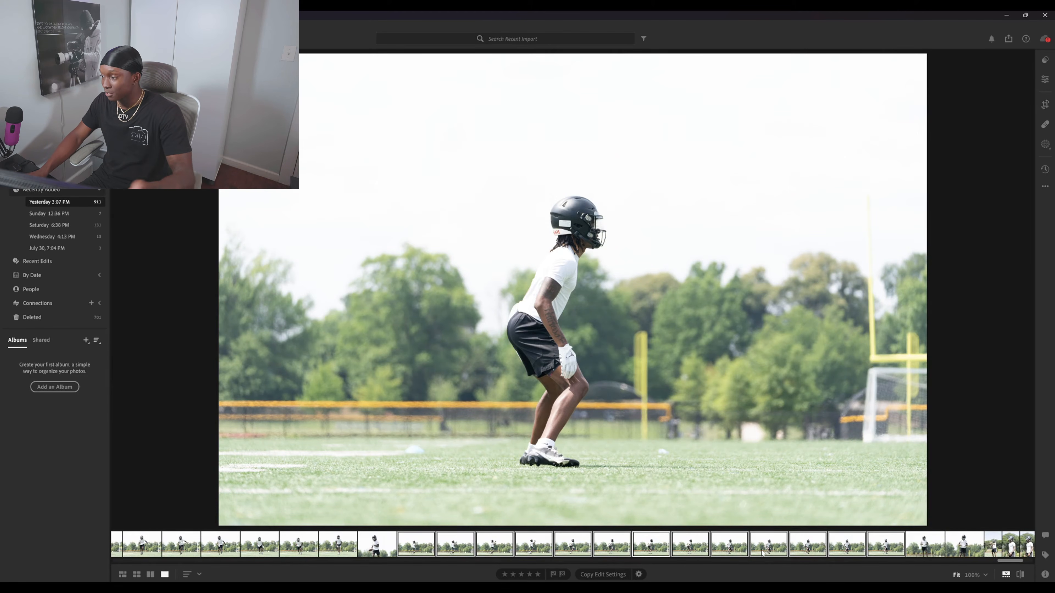
pyautogui.click(769, 544)
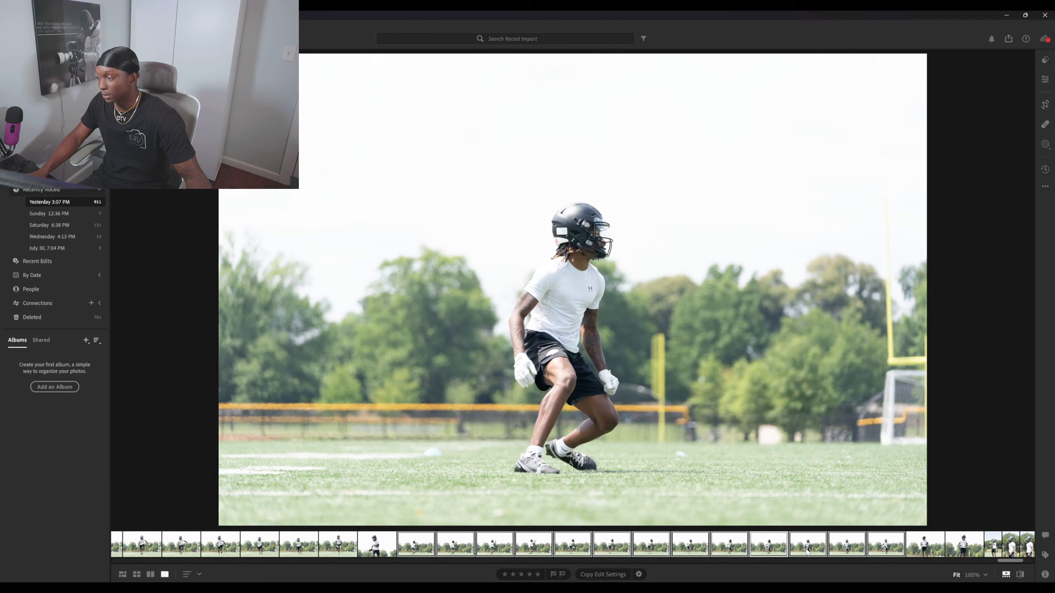
pyautogui.click(807, 550)
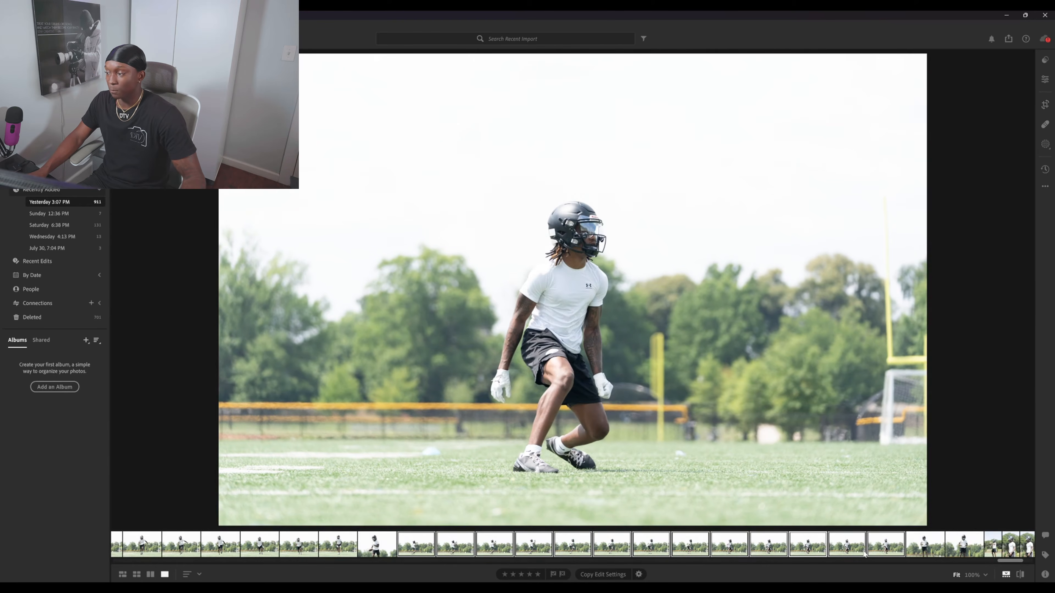
pyautogui.click(862, 551)
pyautogui.click(876, 551)
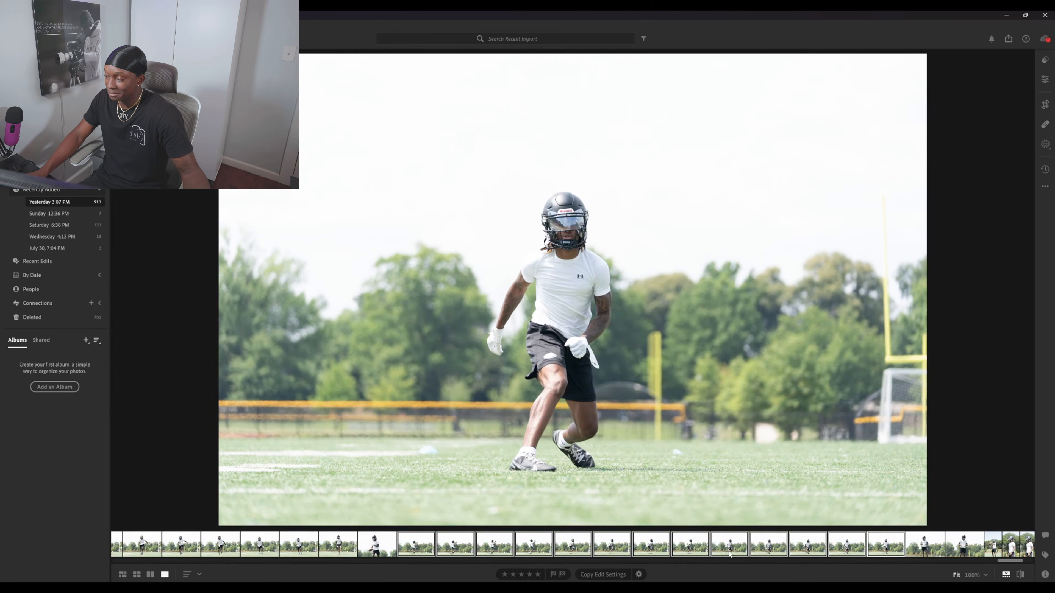
# Delete the 13 selected drill photos from the library
pyautogui.rightClick(730, 553)
pyautogui.click(747, 473)
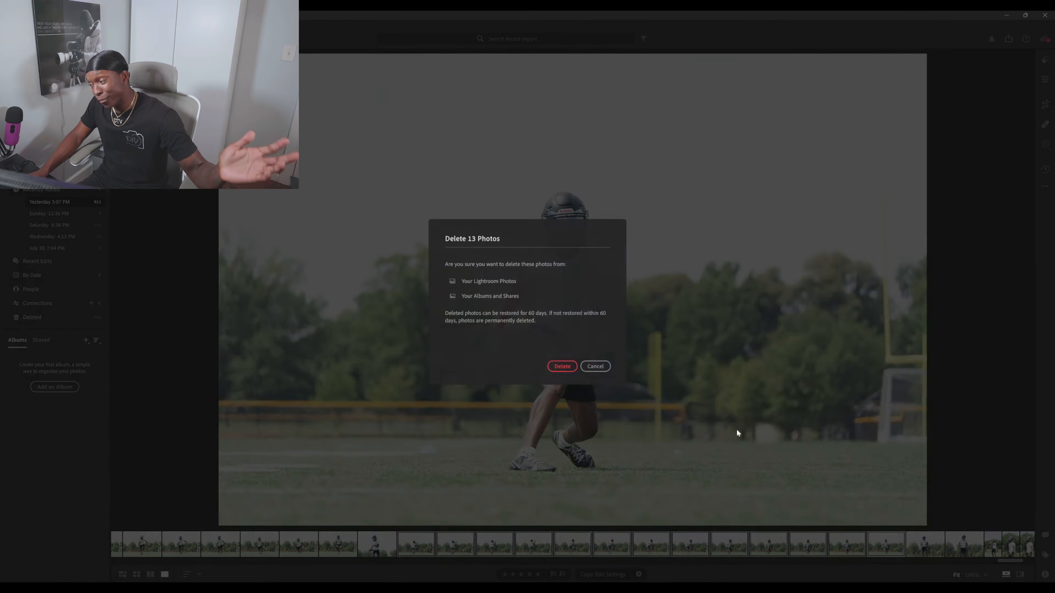
pyautogui.click(562, 366)
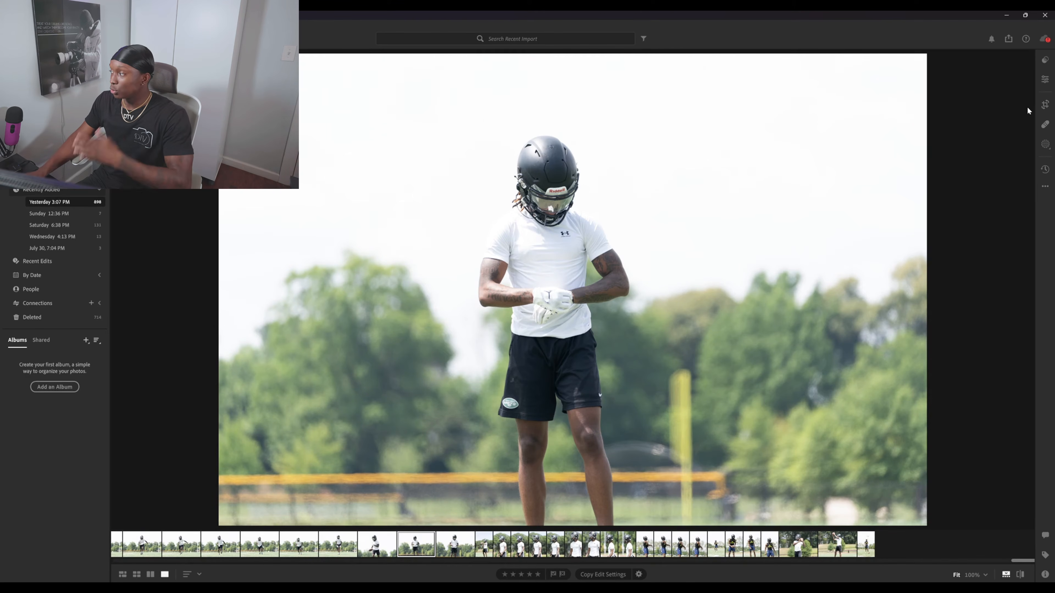
# Crop the photo of the standing player with clasped gloves to vertical orientation, keeping the Original aspect ratio
pyautogui.click(1045, 105)
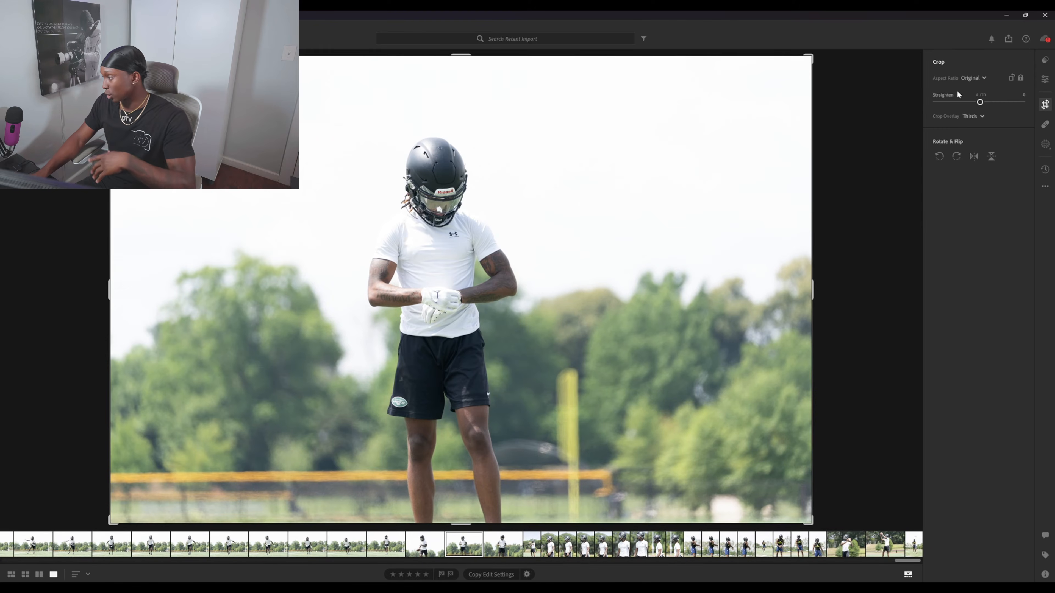
pyautogui.click(1009, 77)
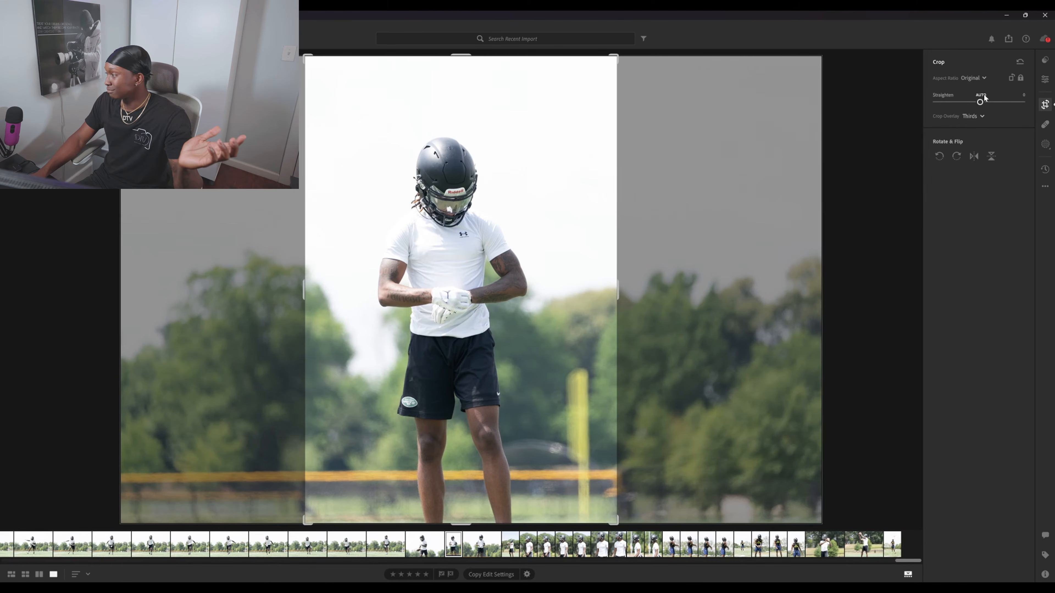
pyautogui.click(1045, 79)
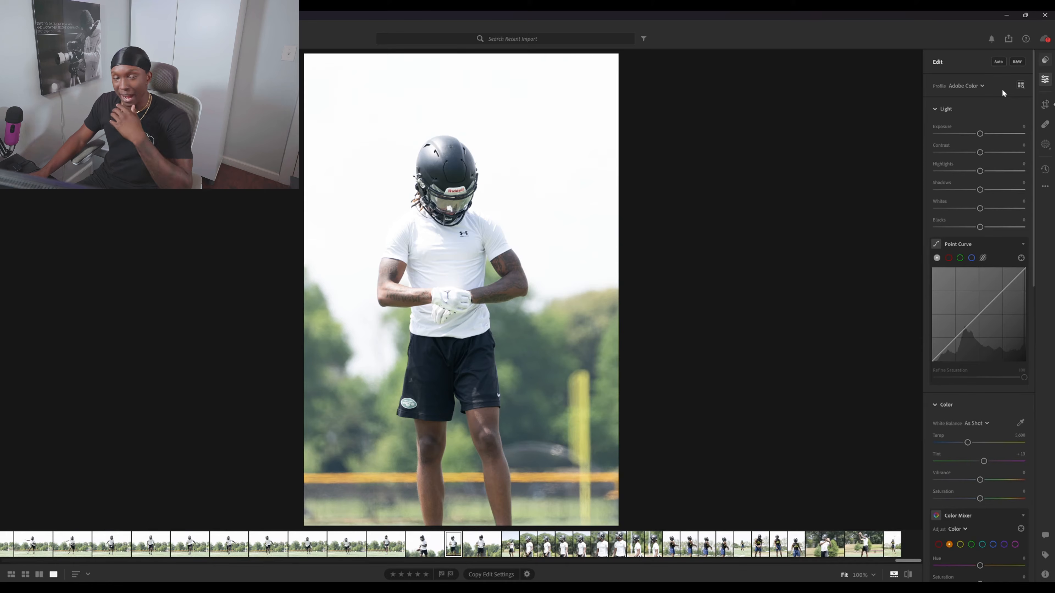
# Try the Mute Master user preset on the cropped photo, undo it, and apply the SoHo preset
pyautogui.click(1045, 61)
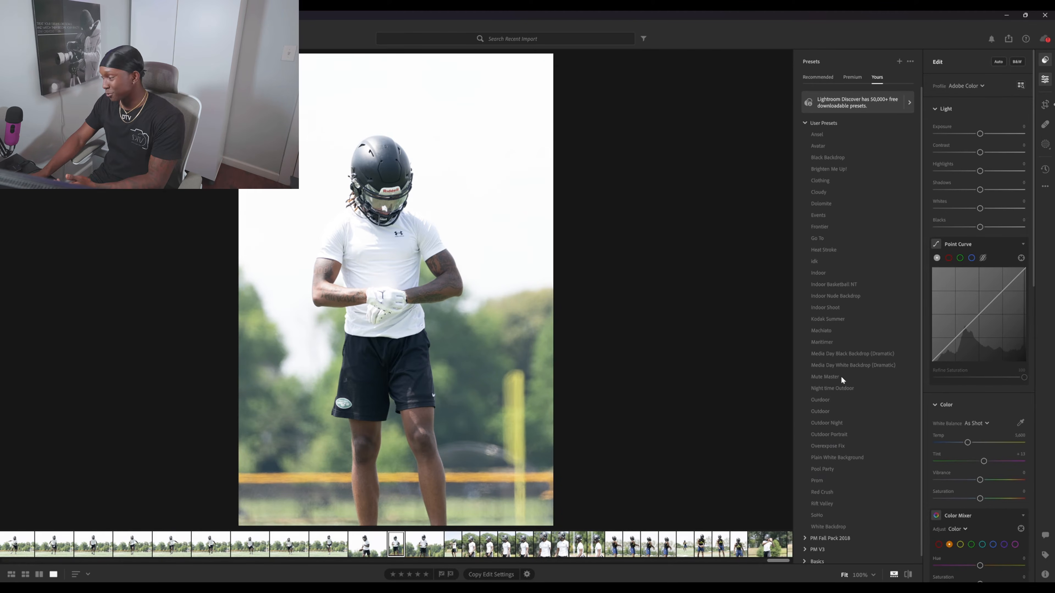
pyautogui.click(841, 376)
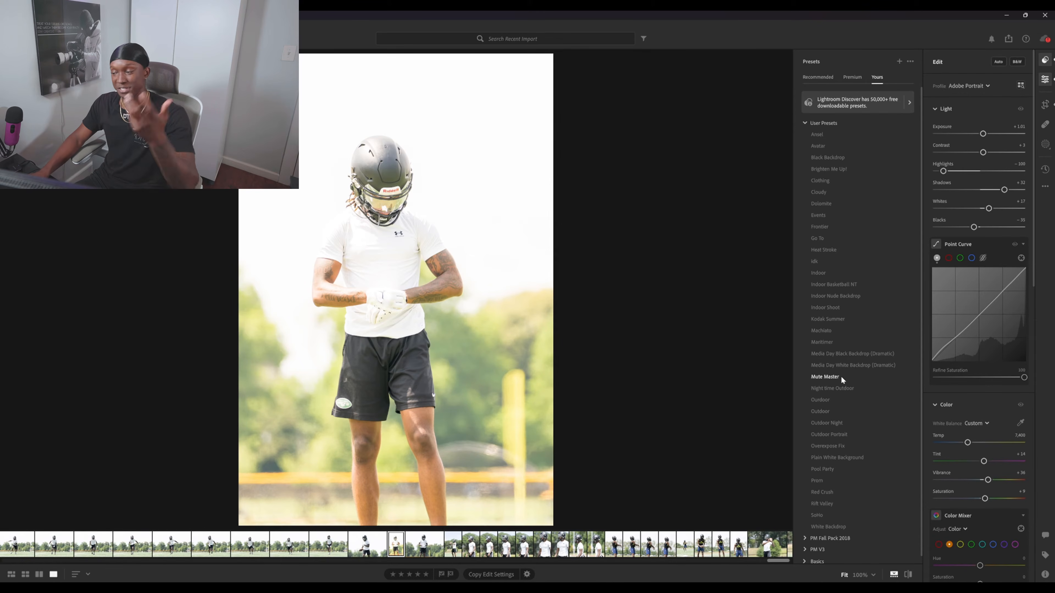
pyautogui.hotkey('ctrl', 'z')
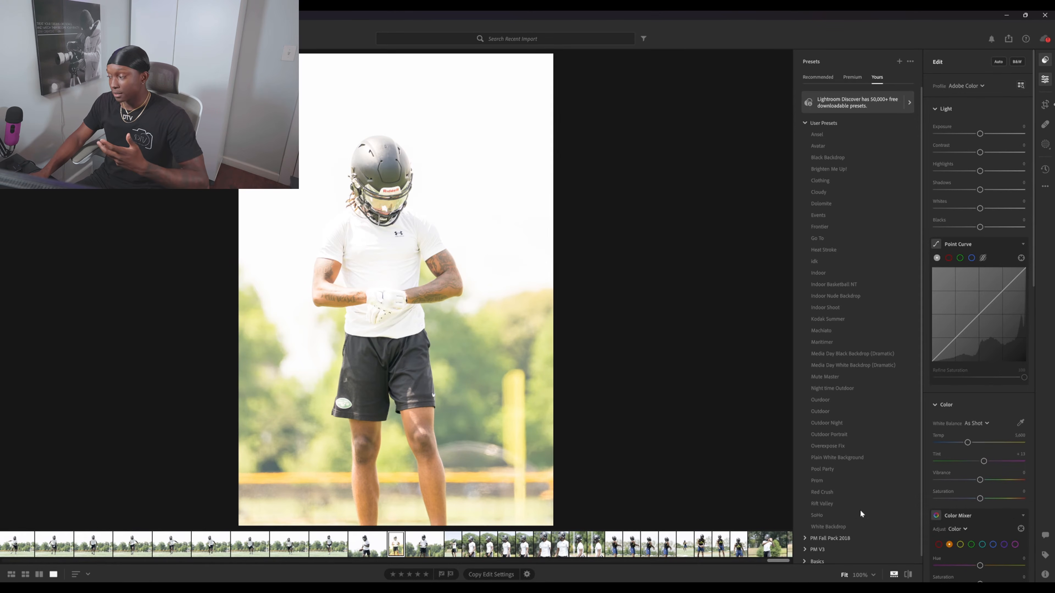
pyautogui.click(825, 516)
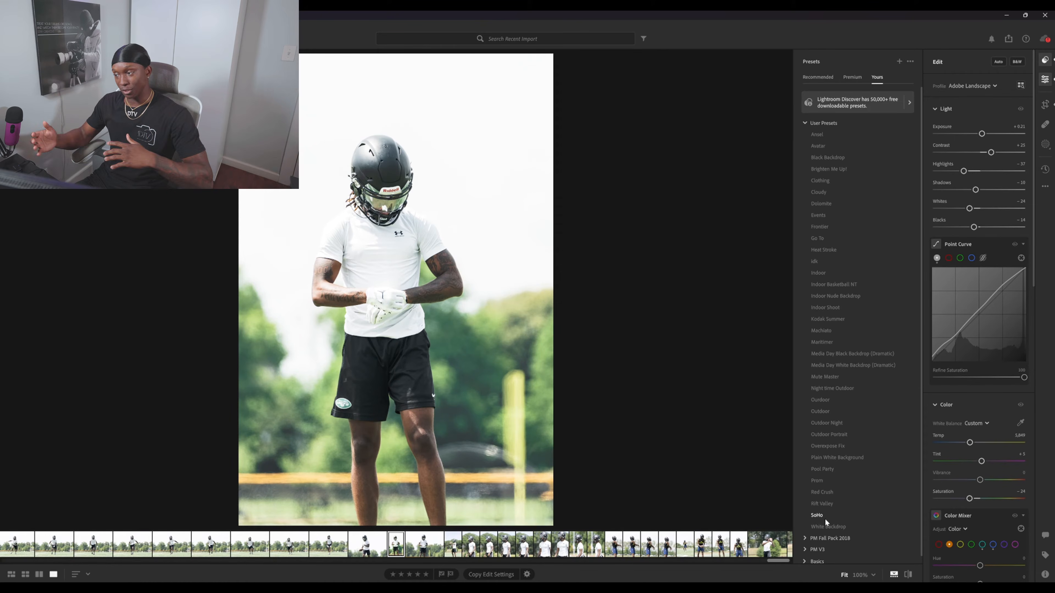
pyautogui.click(824, 517)
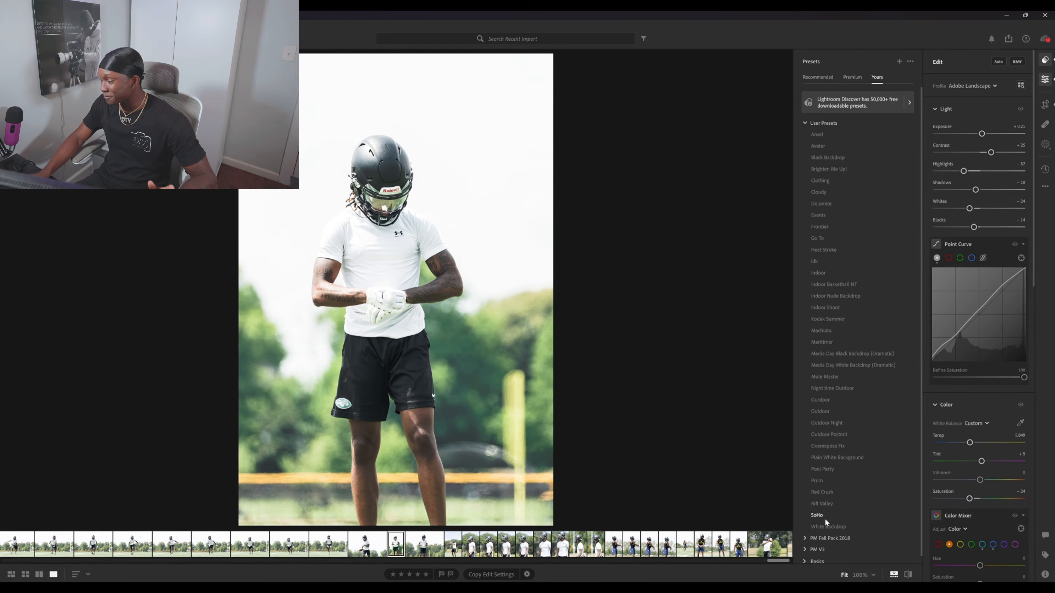
# Compare the SoHo and Rift Valley user presets on the cropped photo and apply Rift Valley
pyautogui.click(822, 504)
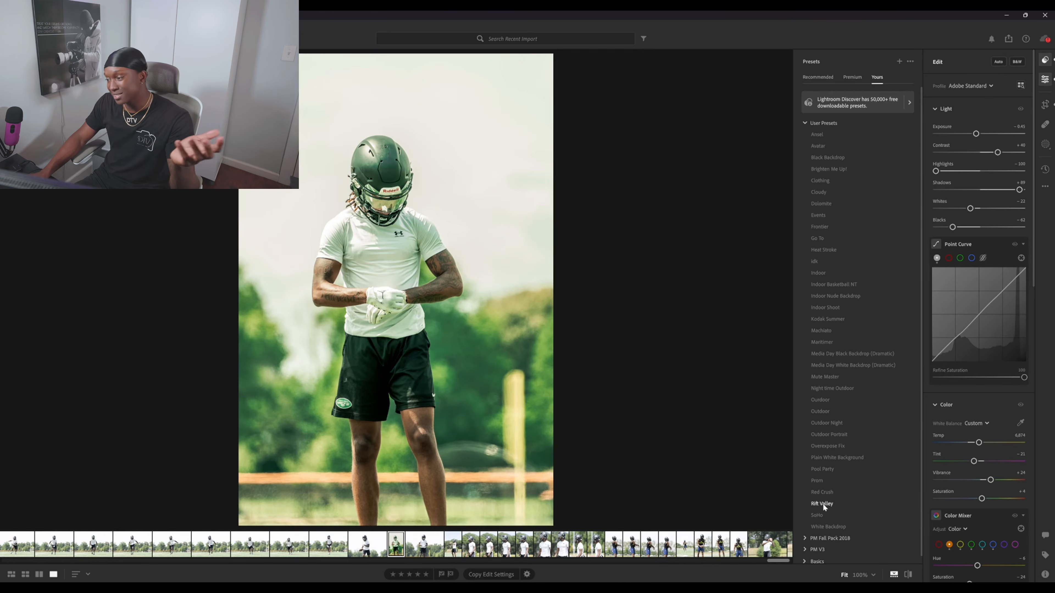
pyautogui.click(820, 519)
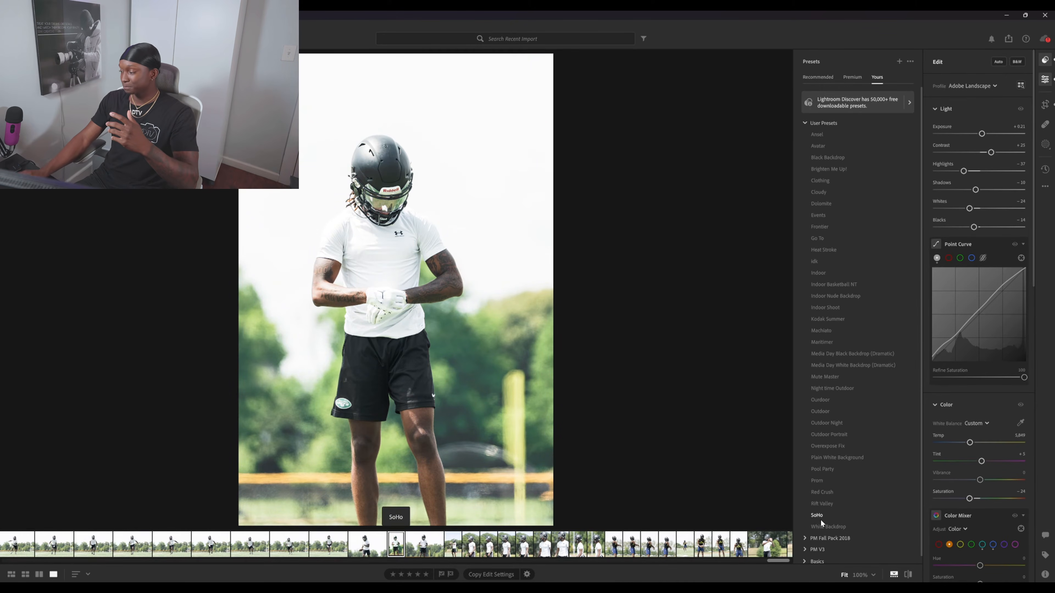
pyautogui.click(821, 505)
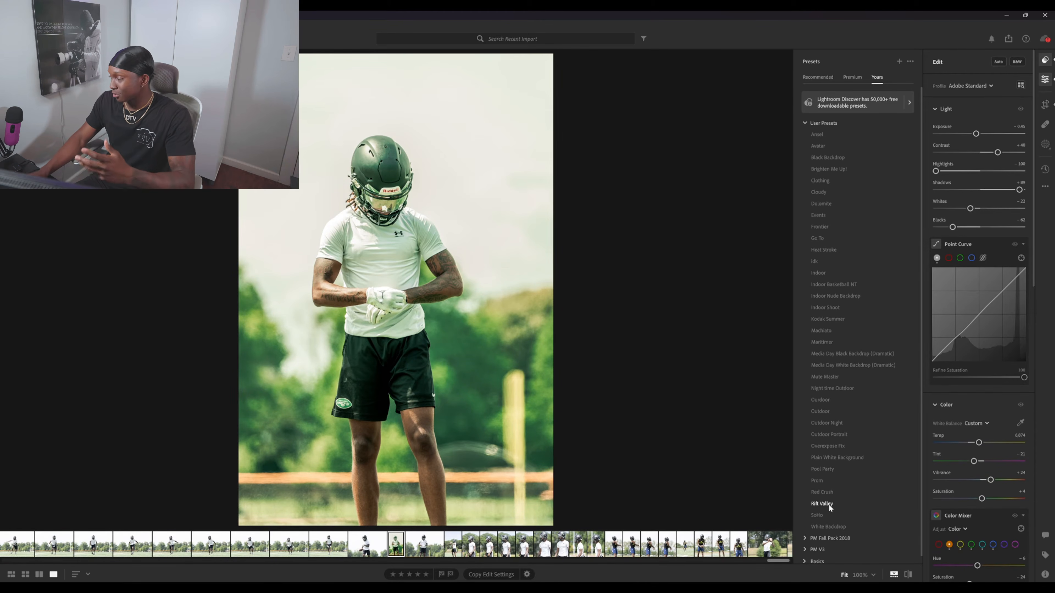
# Shift the photo's Tint away from green, cool the Temp slightly, and set Vibrance to +20 and Blacks to -47
pyautogui.moveTo(973, 461); pyautogui.dragTo(978, 462)
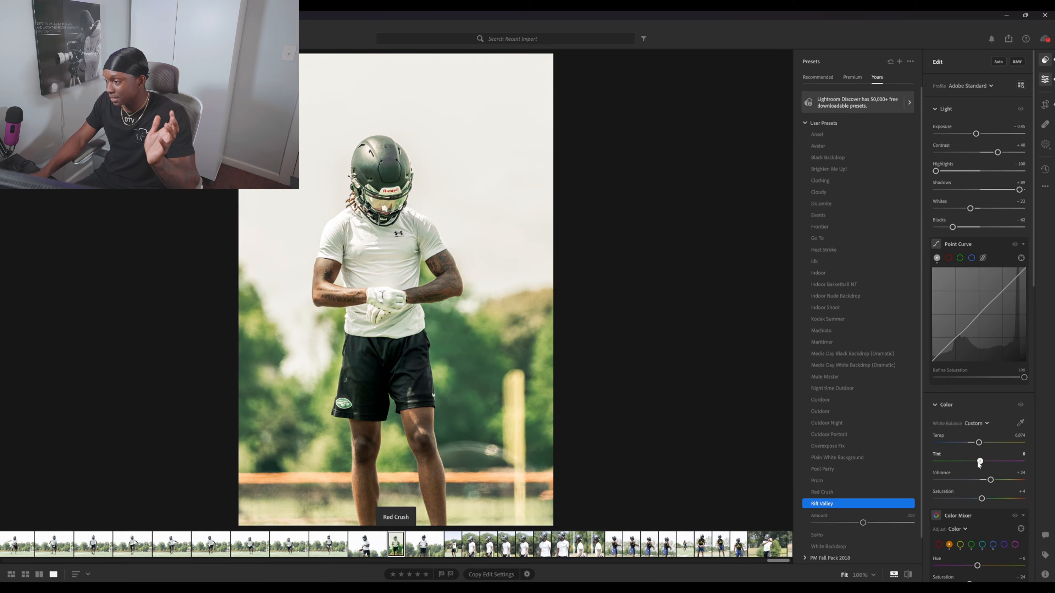
pyautogui.moveTo(978, 442); pyautogui.dragTo(975, 443)
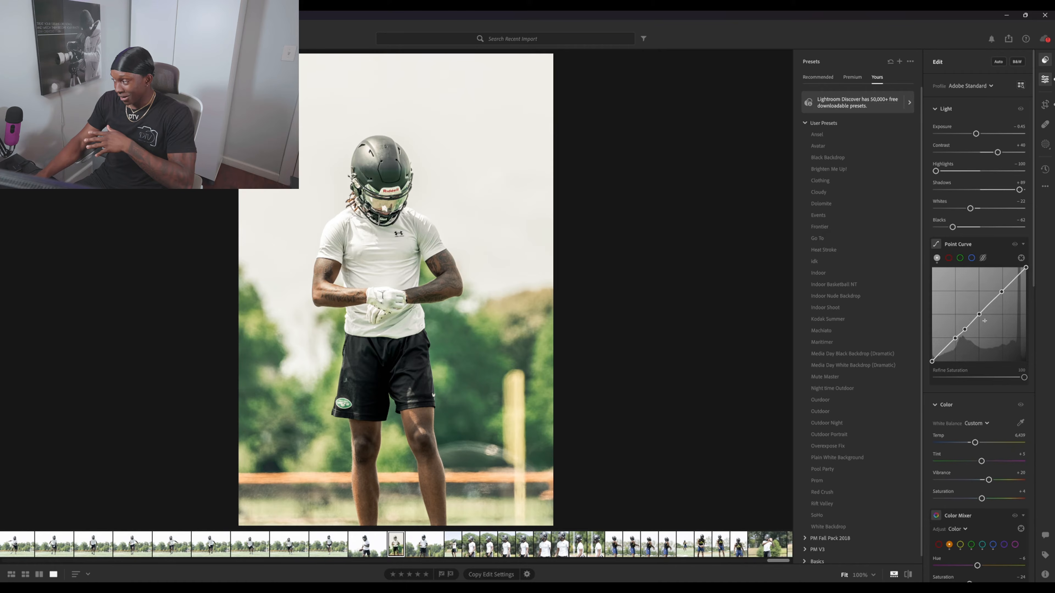
pyautogui.moveTo(952, 228); pyautogui.dragTo(961, 228)
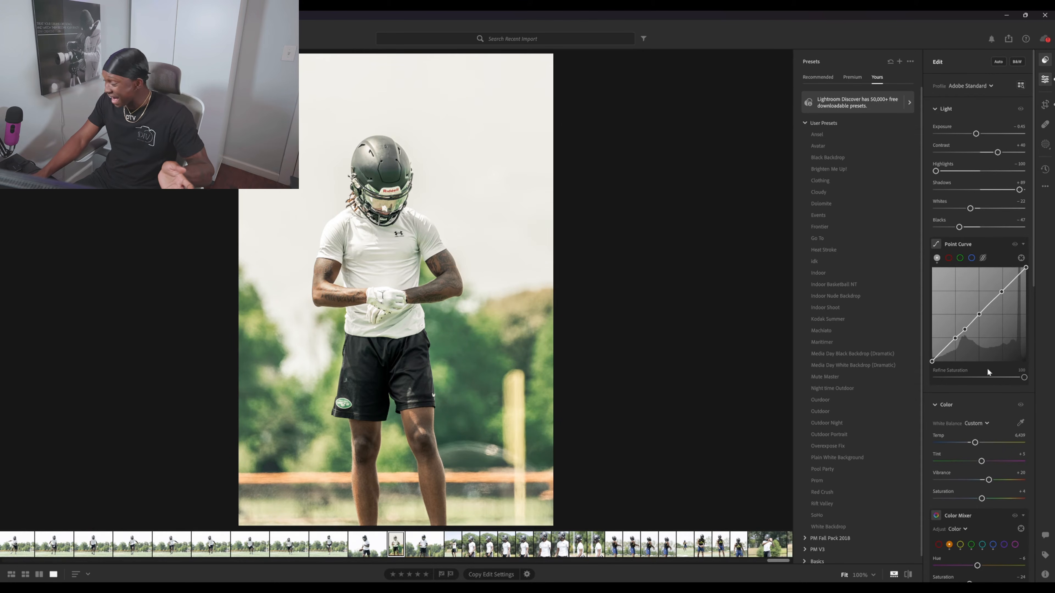
# Set Clarity to +51, test strong Texture values on the player's arms, and settle on a Texture of about +5
pyautogui.scroll(-5, 968, 449)
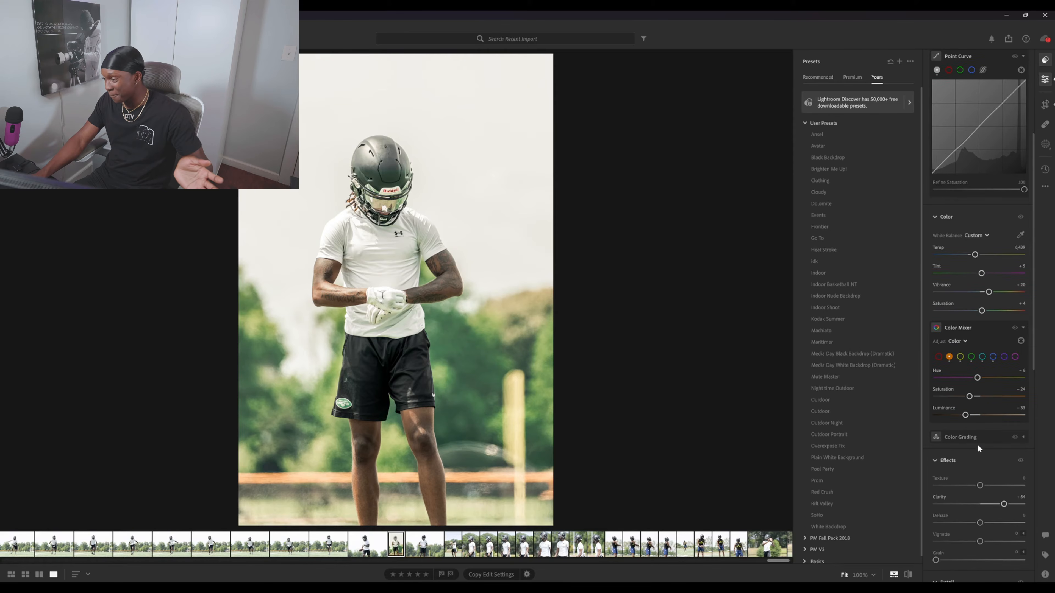
pyautogui.scroll(-6, 986, 457)
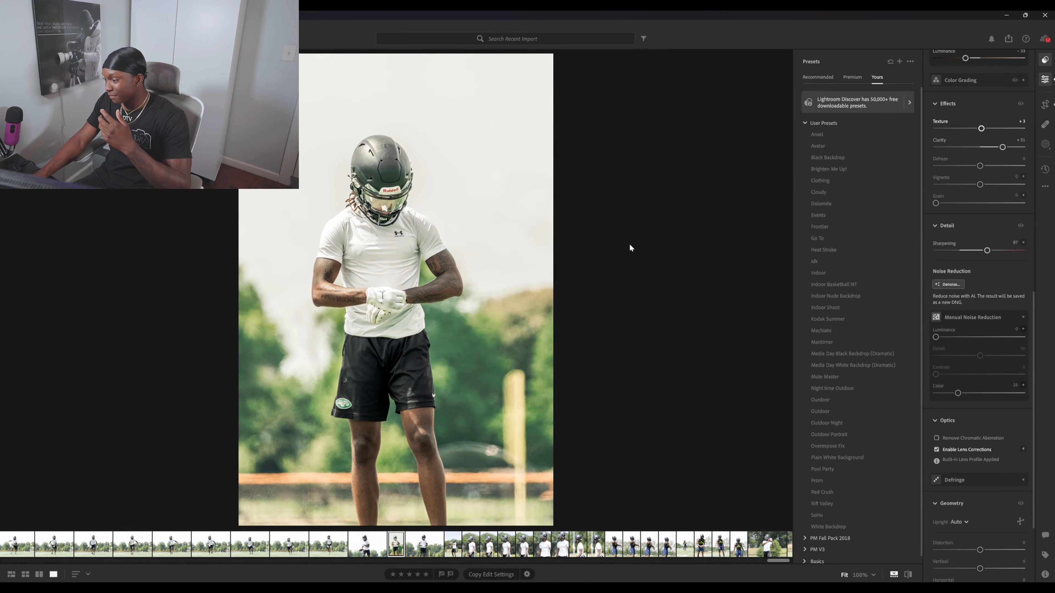
pyautogui.moveTo(517, 357); pyautogui.dragTo(519, 360)
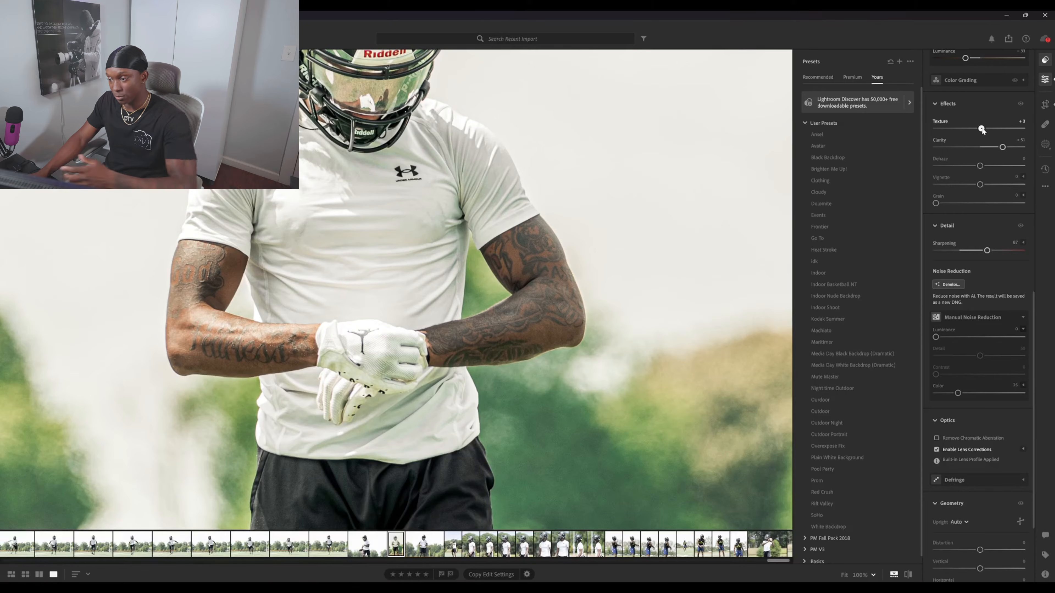
pyautogui.moveTo(988, 129); pyautogui.dragTo(997, 129)
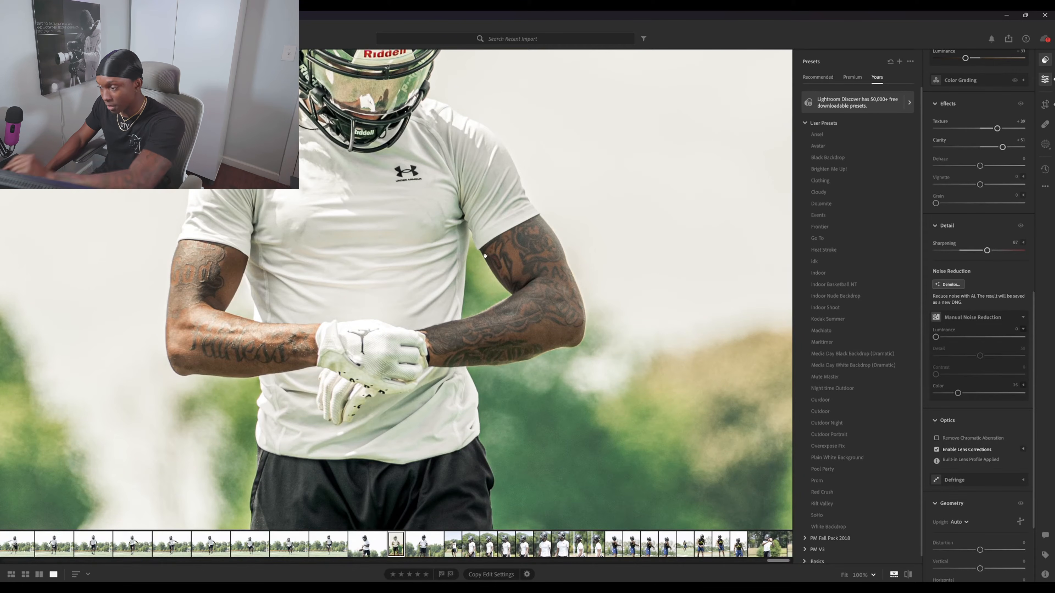
pyautogui.moveTo(970, 129); pyautogui.dragTo(1022, 131)
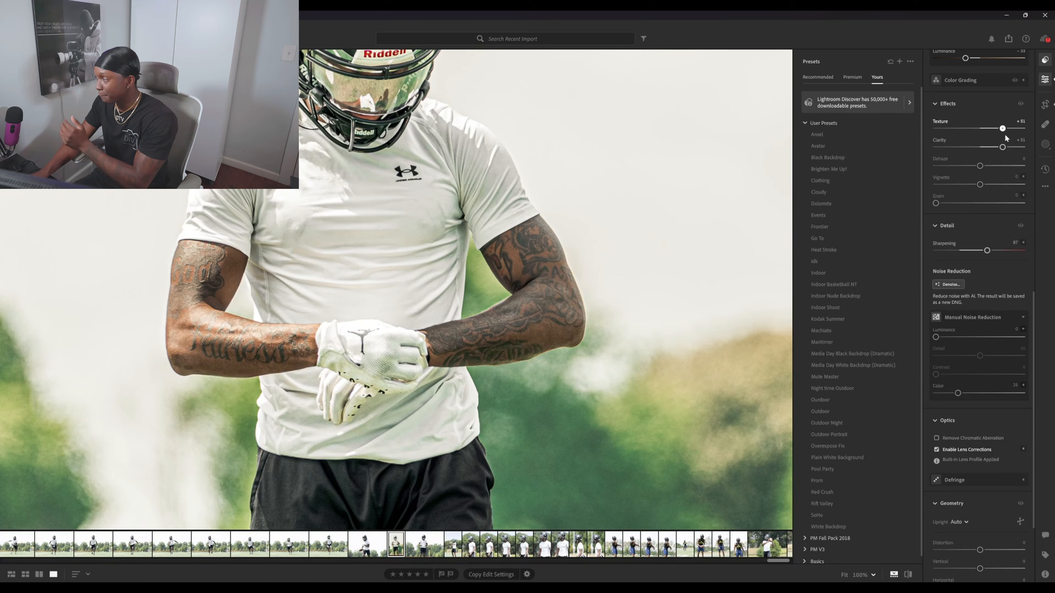
pyautogui.click(664, 186)
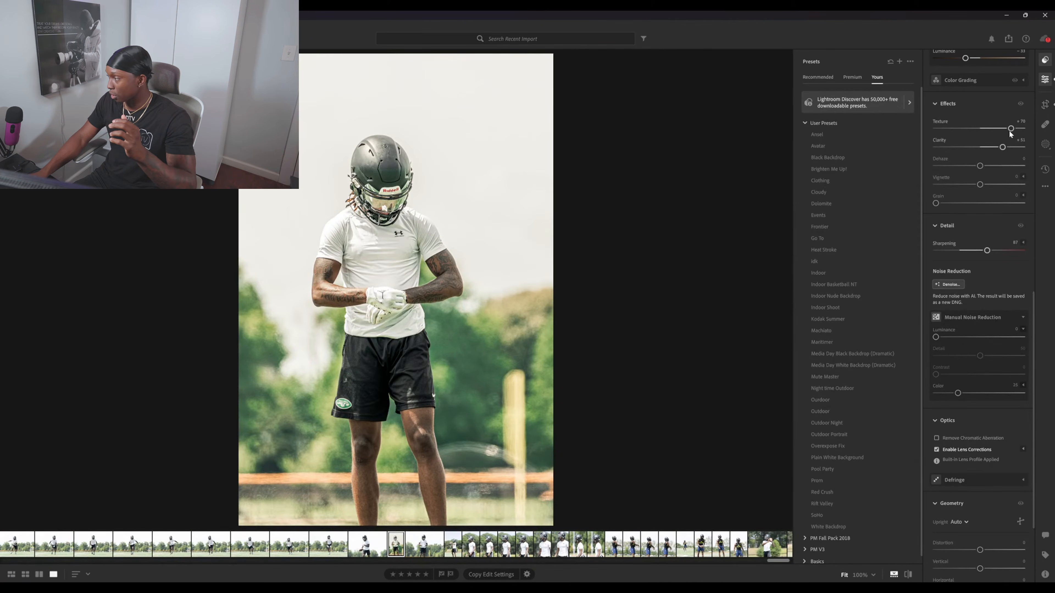
pyautogui.moveTo(1012, 129); pyautogui.dragTo(999, 127)
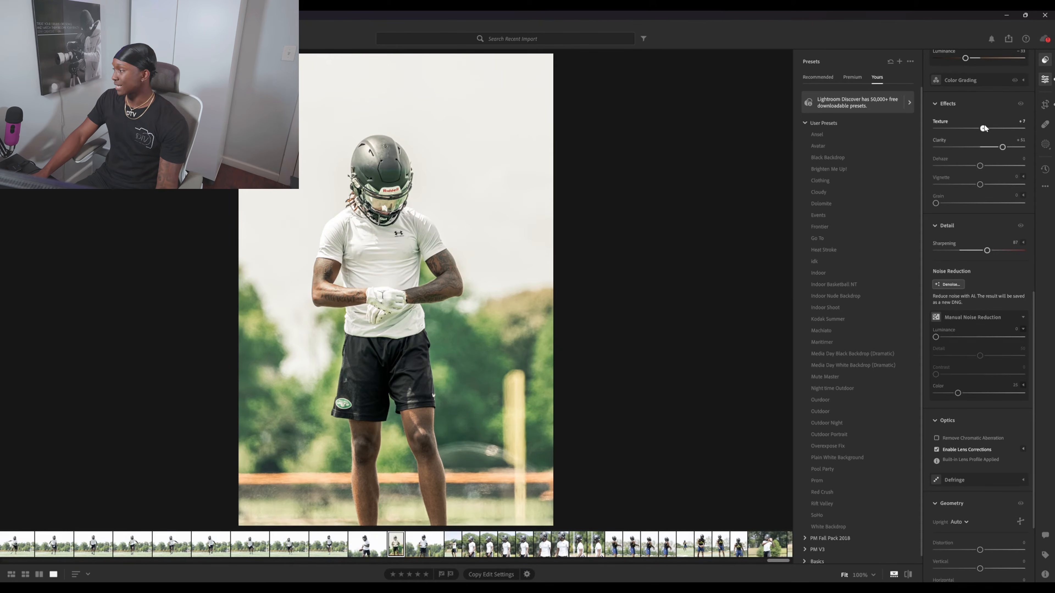
pyautogui.moveTo(995, 129); pyautogui.dragTo(978, 128)
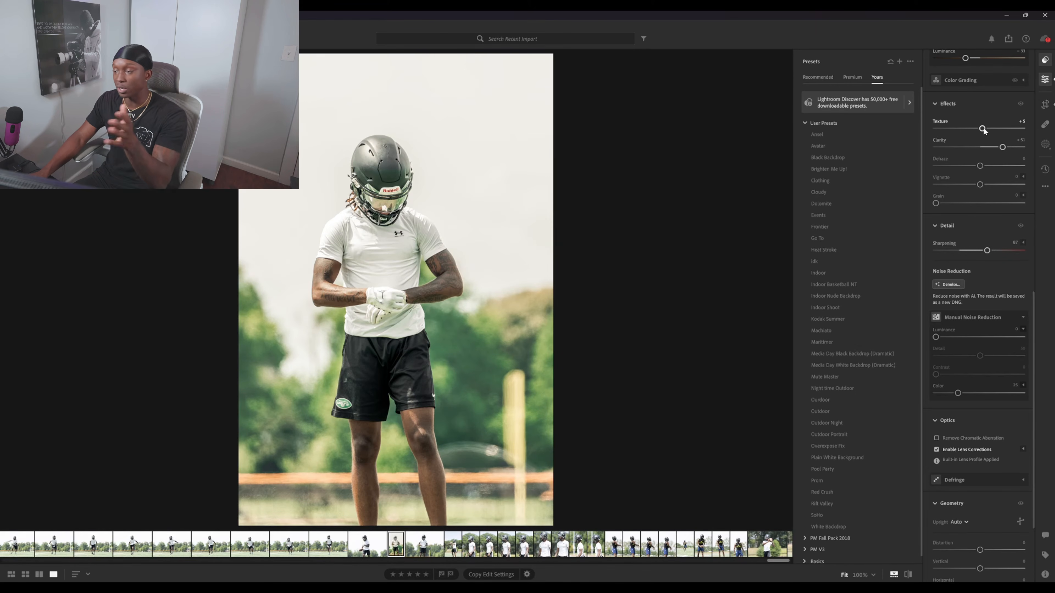
# Paint a Brush mask over both of the player's arms and set the mask's Texture to +89
pyautogui.click(1045, 143)
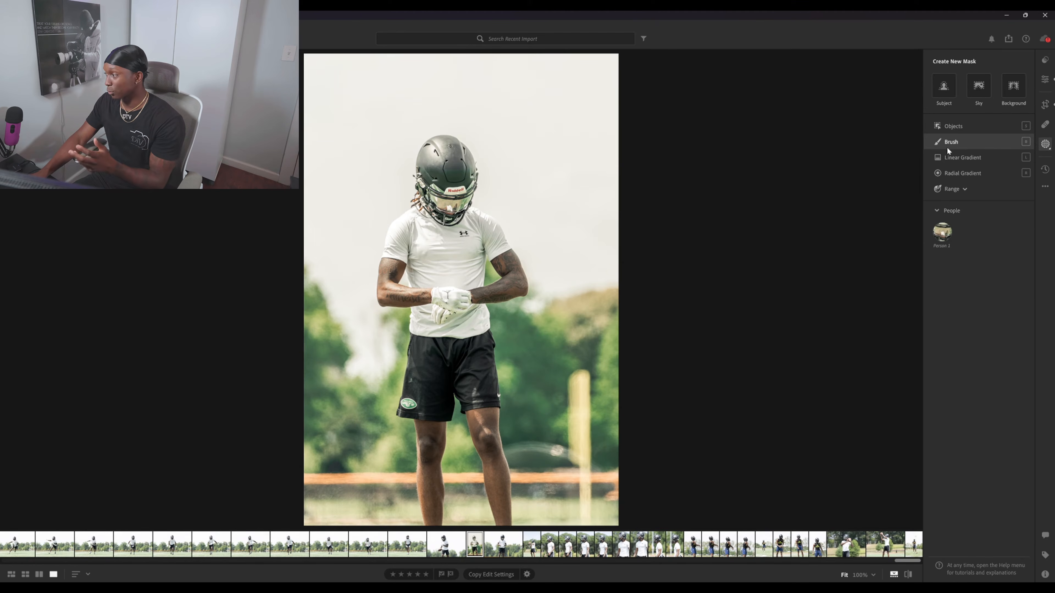
pyautogui.click(961, 144)
pyautogui.moveTo(510, 264)
pyautogui.mouseDown()
pyautogui.moveTo(407, 300)
pyautogui.moveTo(395, 297)
pyautogui.moveTo(391, 270)
pyautogui.mouseUp()
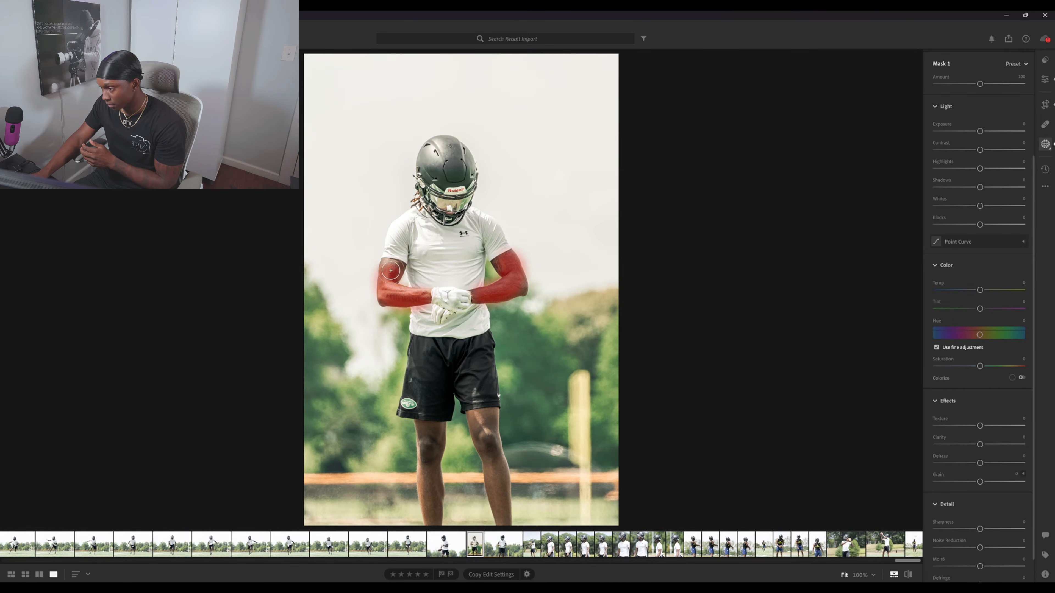
pyautogui.moveTo(516, 290); pyautogui.dragTo(501, 265)
pyautogui.hotkey('ctrl', 'z')
pyautogui.moveTo(979, 426); pyautogui.dragTo(1018, 425)
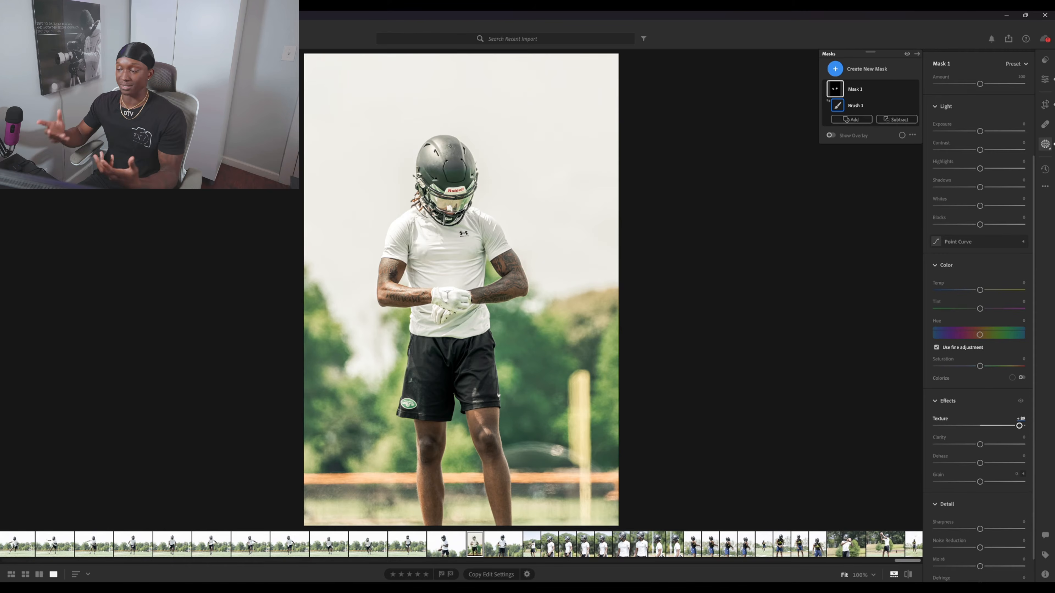
# Change the crop to landscape, keeping the Original aspect ratio, and enlarge it to nearly the full frame
pyautogui.click(1050, 80)
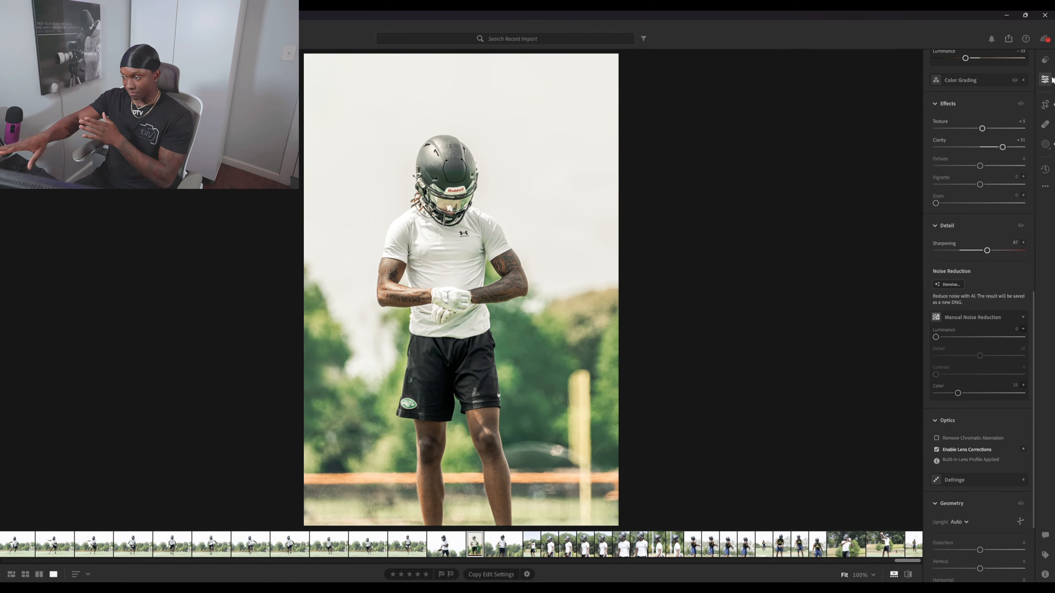
pyautogui.click(1046, 105)
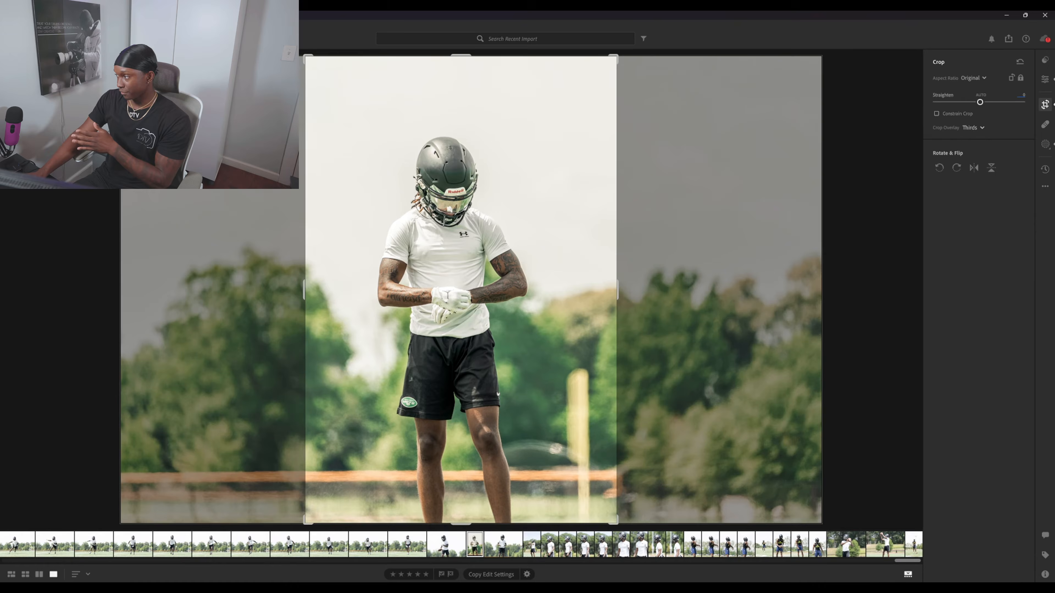
pyautogui.click(1011, 78)
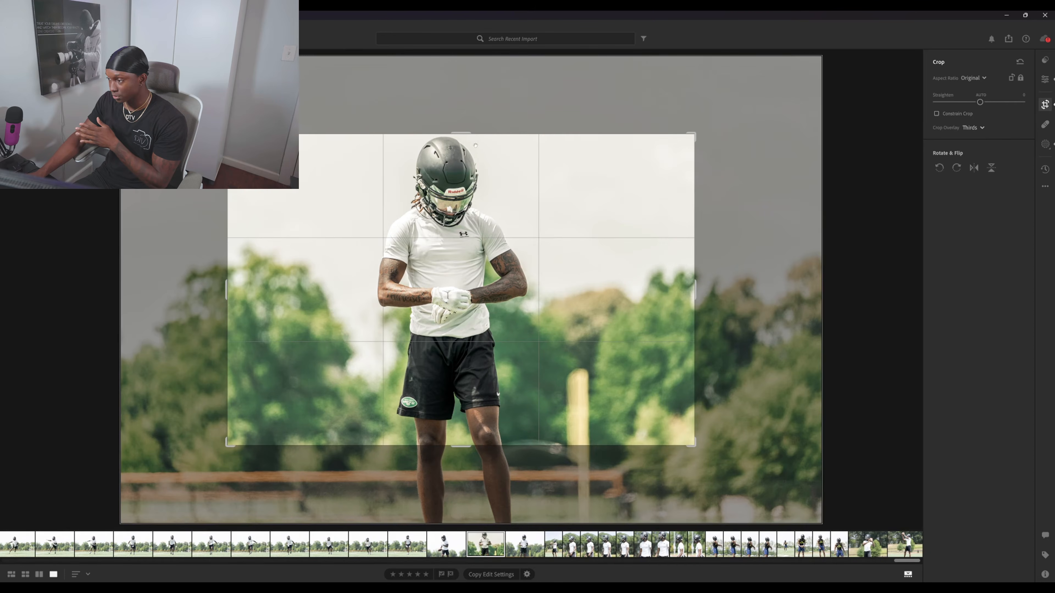
pyautogui.moveTo(460, 447); pyautogui.dragTo(461, 490)
pyautogui.press('Return')
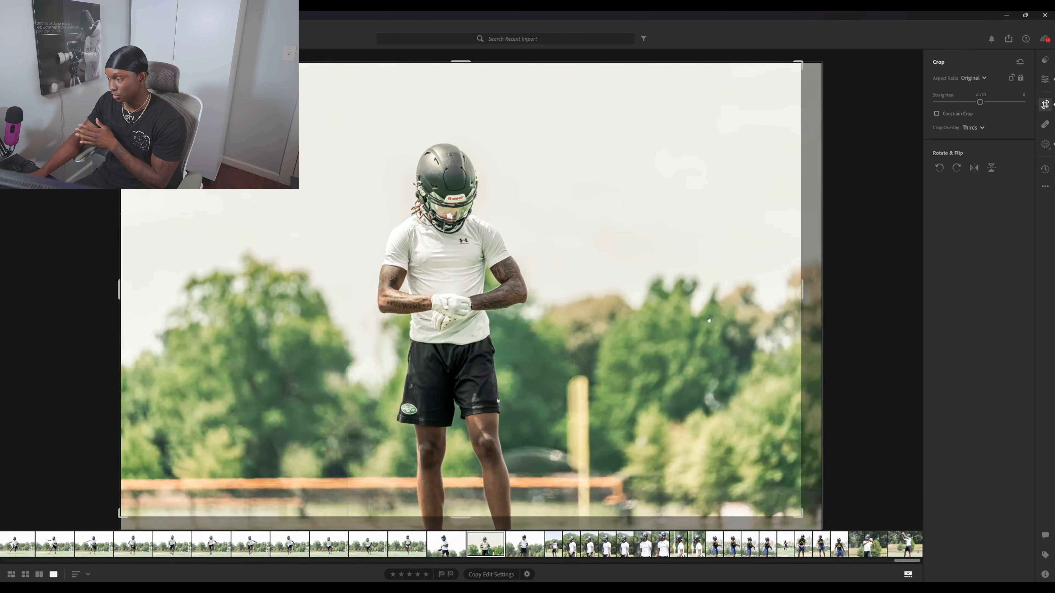
pyautogui.click(1044, 79)
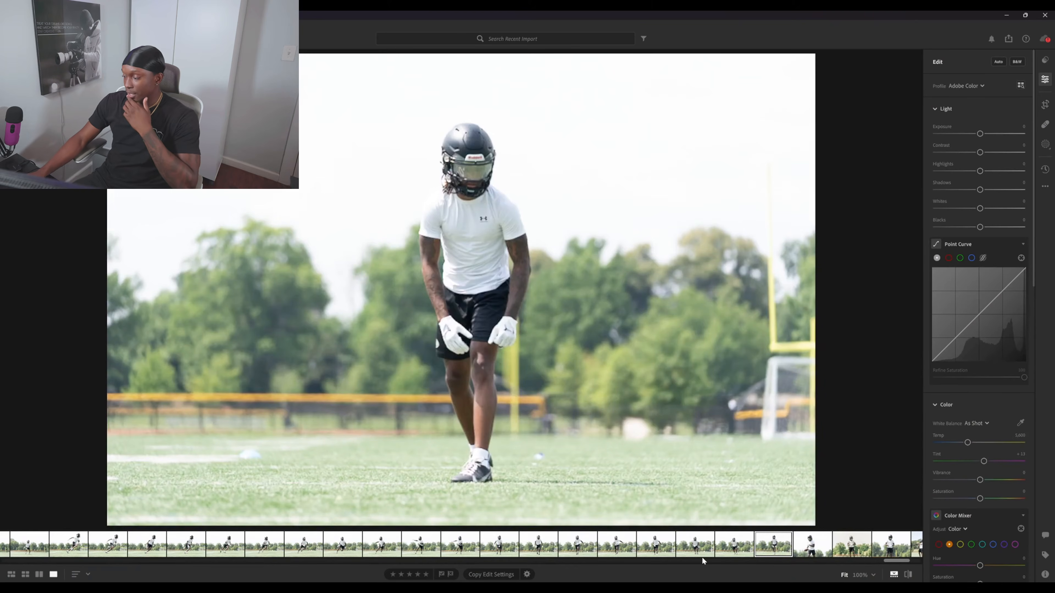
# Update the Rift Valley user preset with the current settings of the edited clasped-gloves photo
pyautogui.moveTo(891, 562); pyautogui.dragTo(888, 562)
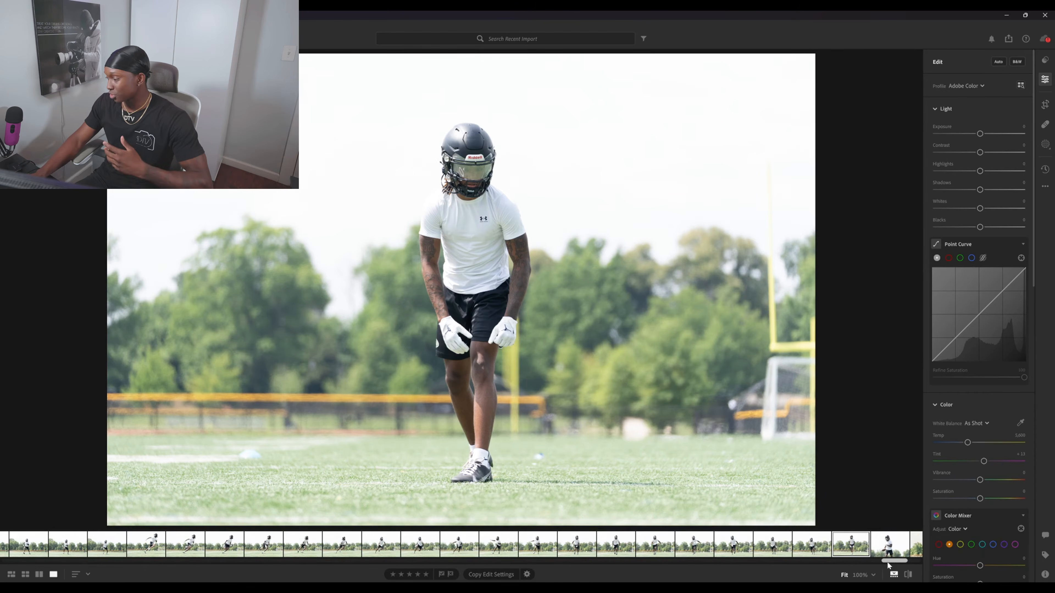
pyautogui.moveTo(888, 566); pyautogui.dragTo(893, 565)
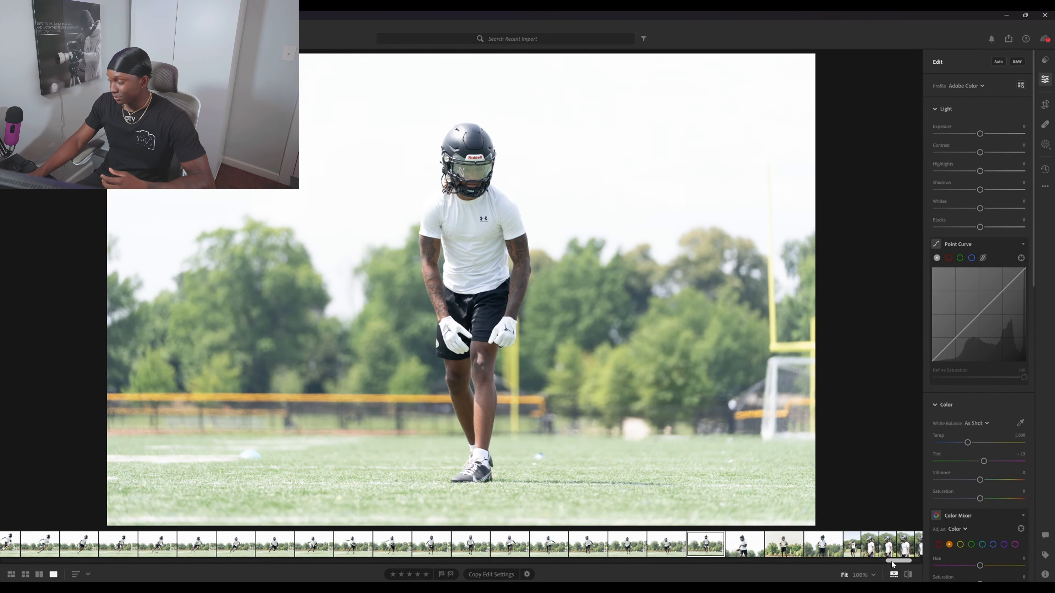
pyautogui.click(790, 546)
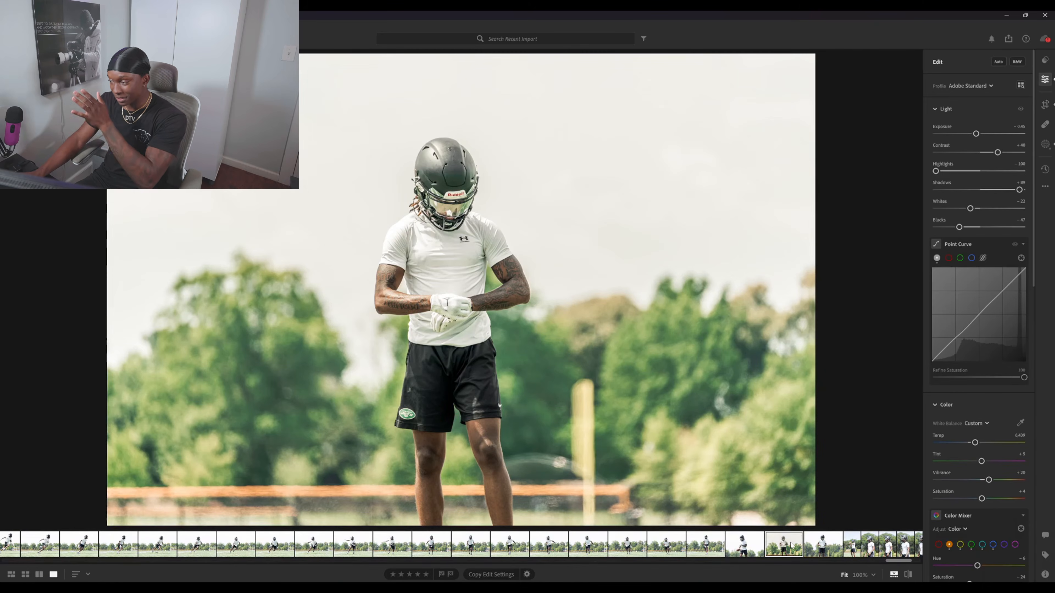
pyautogui.click(1044, 59)
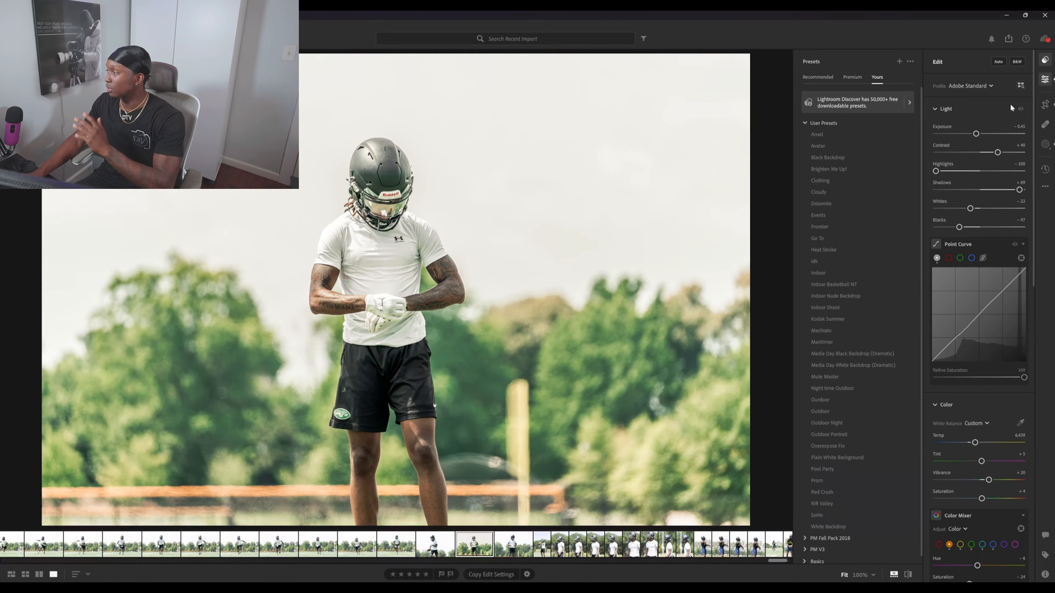
pyautogui.rightClick(815, 504)
pyautogui.click(839, 522)
pyautogui.click(552, 424)
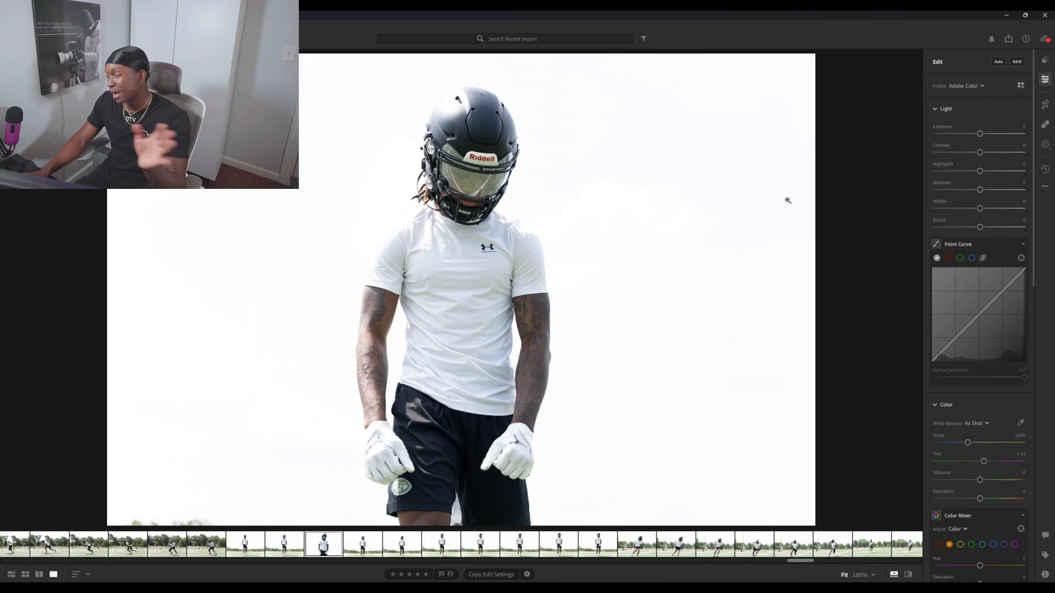
# Apply the Rift Valley preset to the close-up of the player with lowered fists and delete its misplaced Mask 1
pyautogui.click(1044, 60)
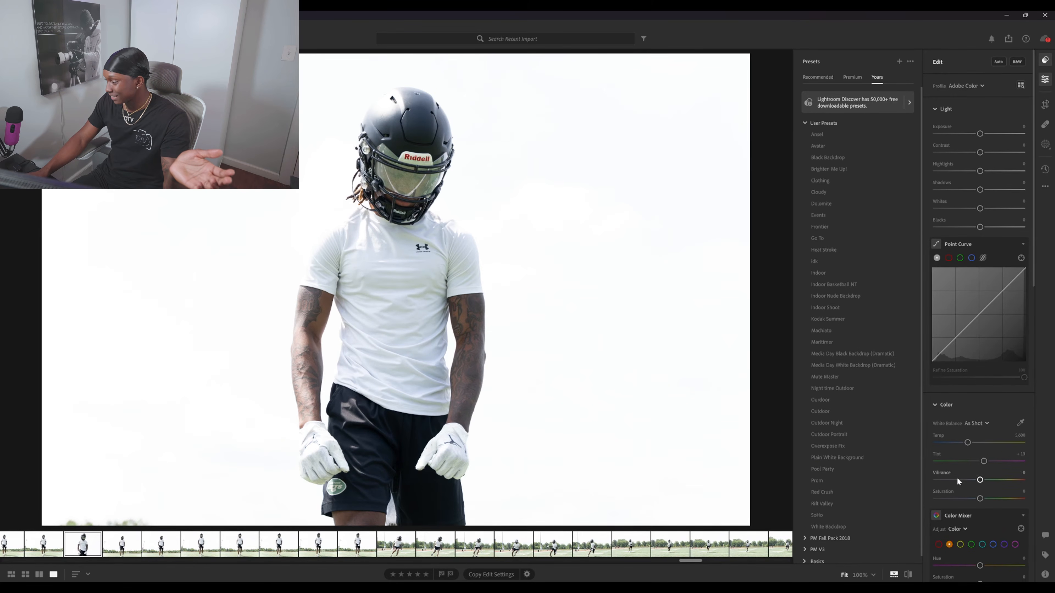
pyautogui.click(820, 502)
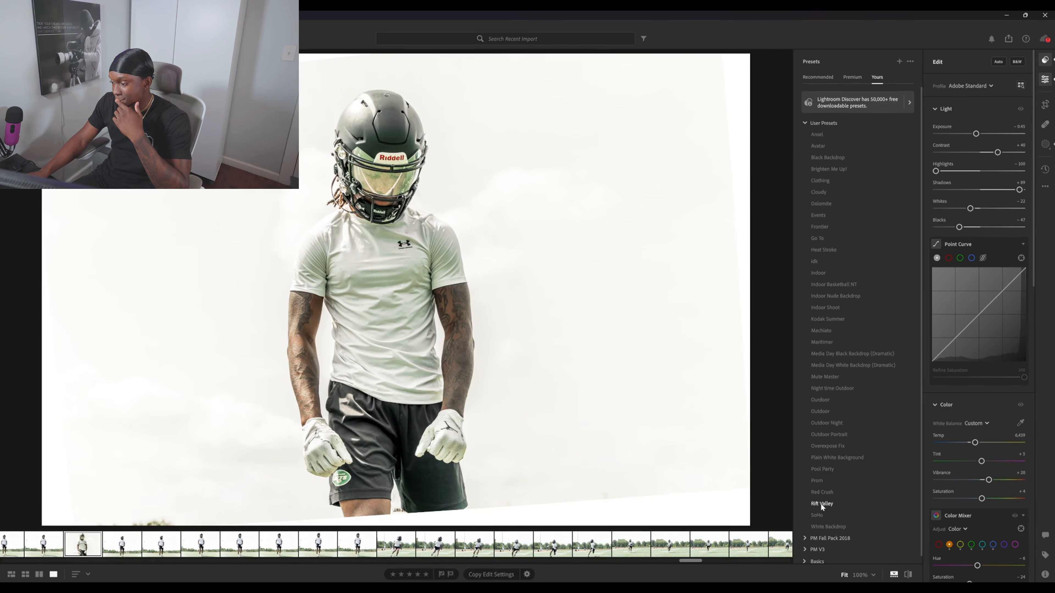
pyautogui.hotkey('ctrl', 'z')
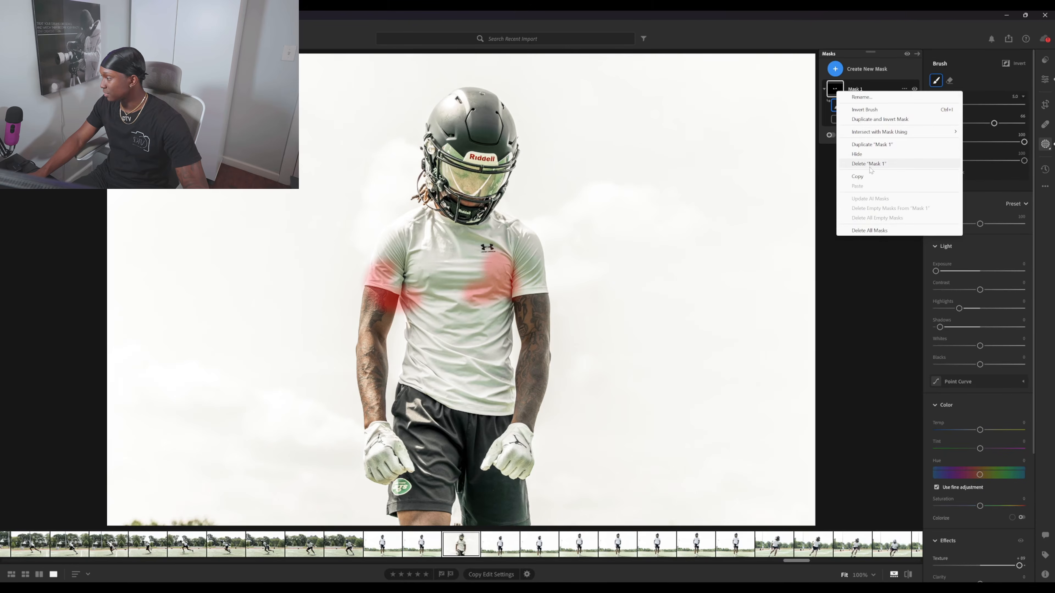
pyautogui.click(868, 164)
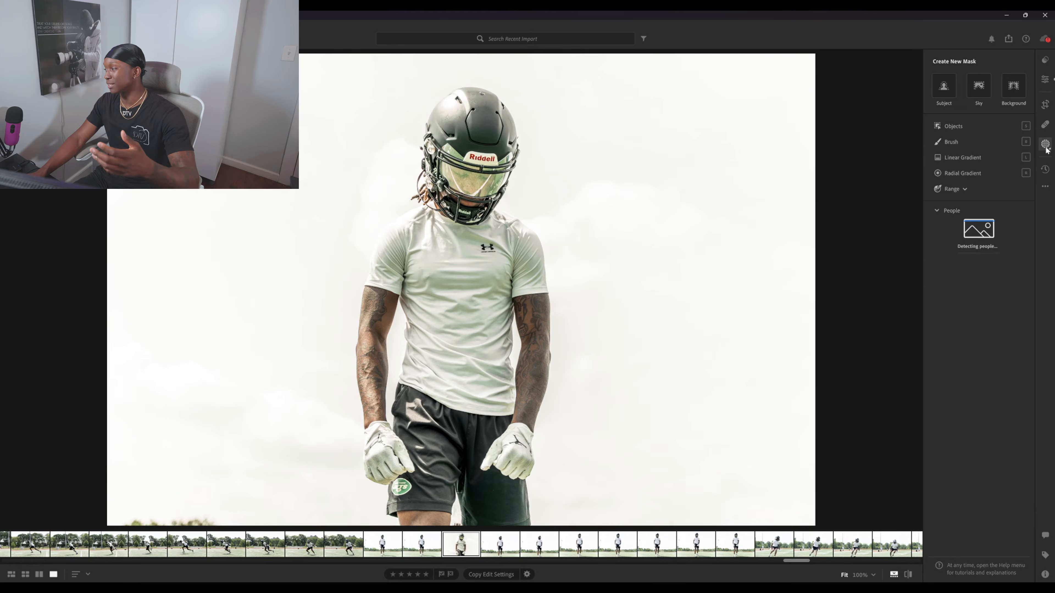
# Paint a new Brush mask over both tattooed arms in the close-up photo
pyautogui.click(953, 145)
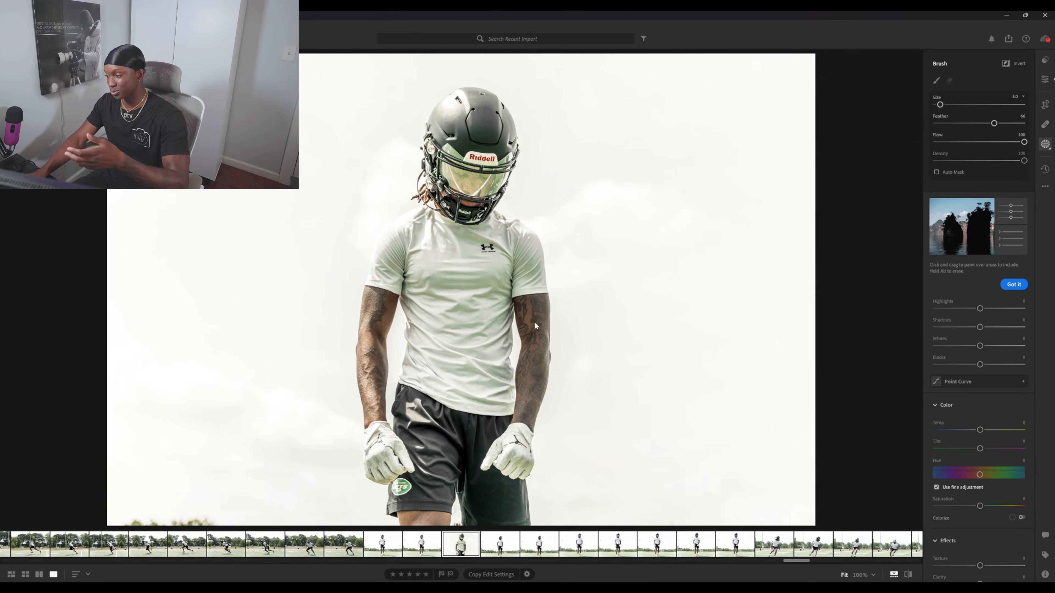
pyautogui.moveTo(535, 314)
pyautogui.mouseDown()
pyautogui.moveTo(523, 413)
pyautogui.moveTo(531, 332)
pyautogui.mouseUp()
pyautogui.moveTo(372, 410)
pyautogui.mouseDown()
pyautogui.moveTo(368, 373)
pyautogui.moveTo(386, 310)
pyautogui.moveTo(376, 308)
pyautogui.moveTo(378, 324)
pyautogui.moveTo(373, 304)
pyautogui.mouseUp()
pyautogui.moveTo(525, 405)
pyautogui.mouseDown()
pyautogui.moveTo(540, 423)
pyautogui.moveTo(535, 308)
pyautogui.mouseUp()
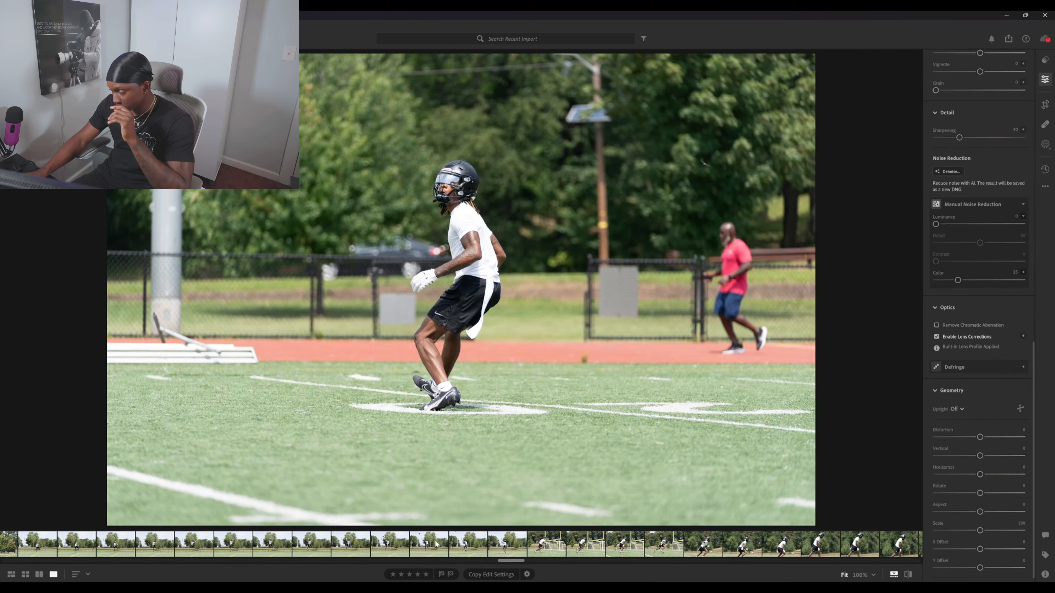
# Compare frames of the leaping catch sequence, checking the ball's position relative to the player's hands
pyautogui.click(441, 544)
pyautogui.click(403, 546)
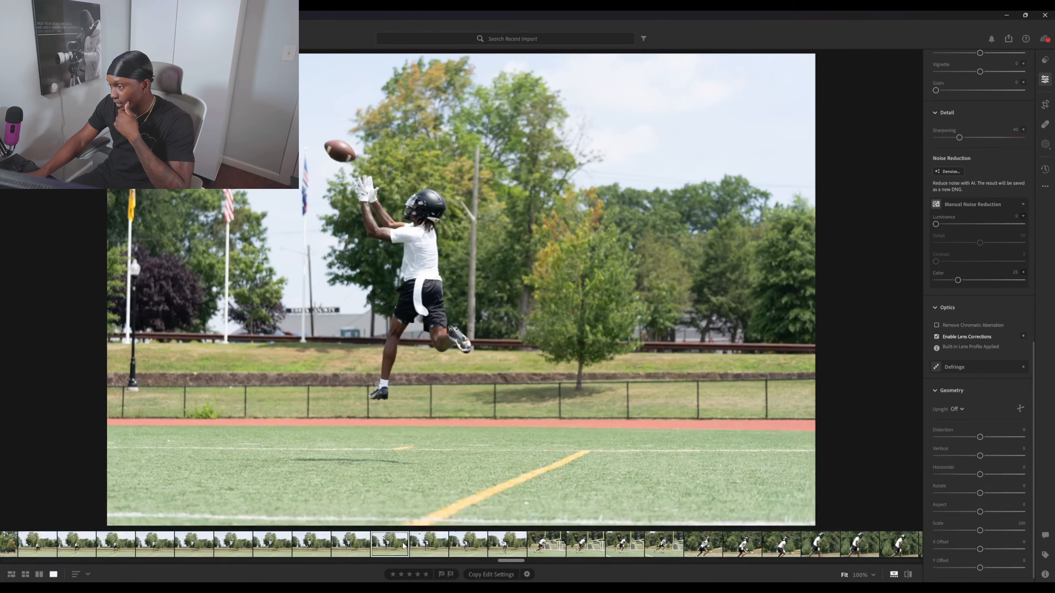
pyautogui.click(344, 544)
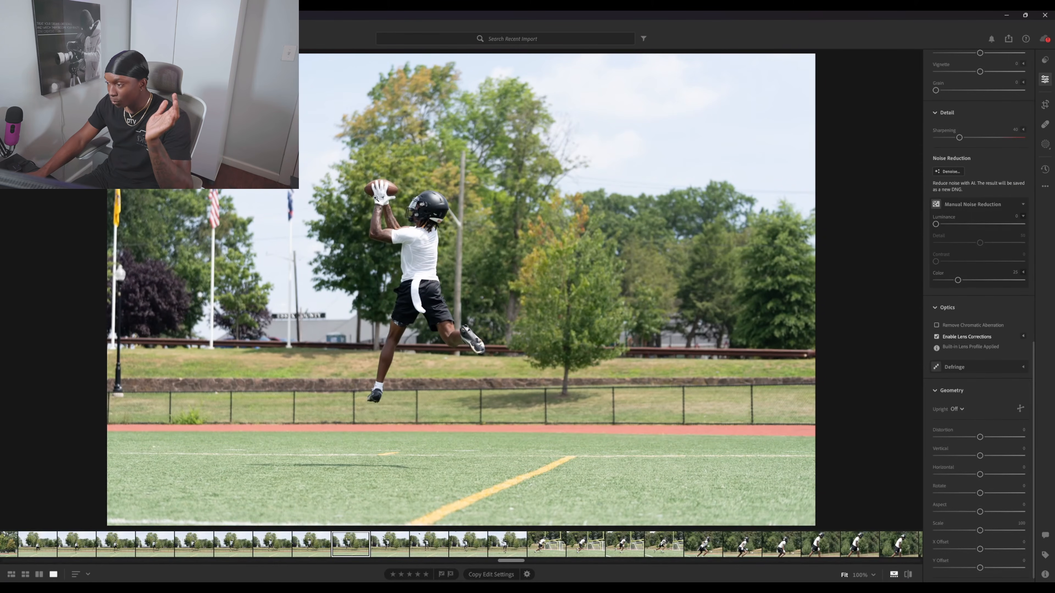
# Inspect the ball, gloves and helmet up close in the leaping catch photo
pyautogui.click(478, 295)
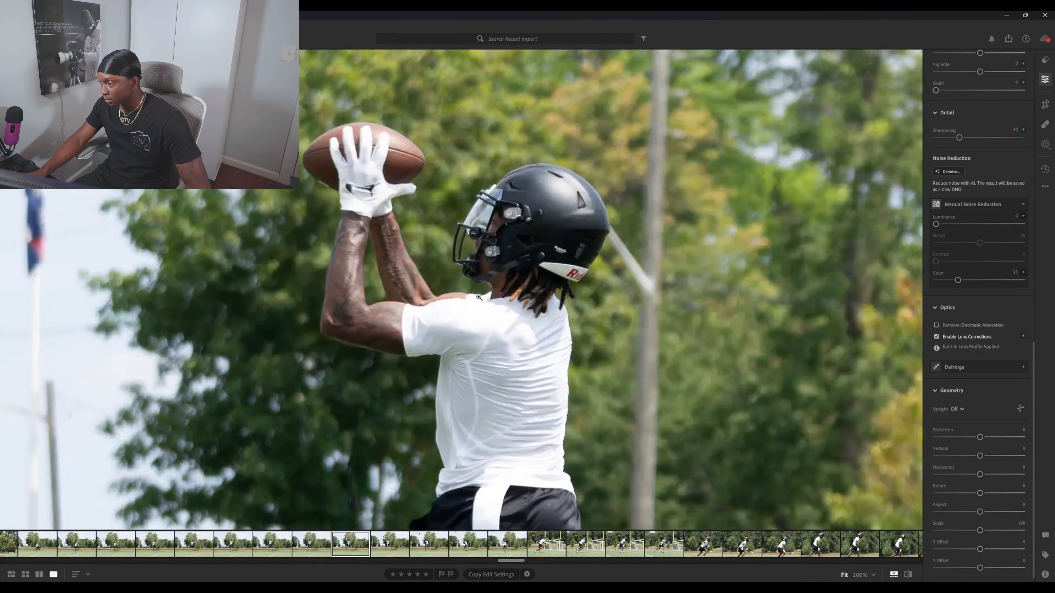
pyautogui.click(551, 326)
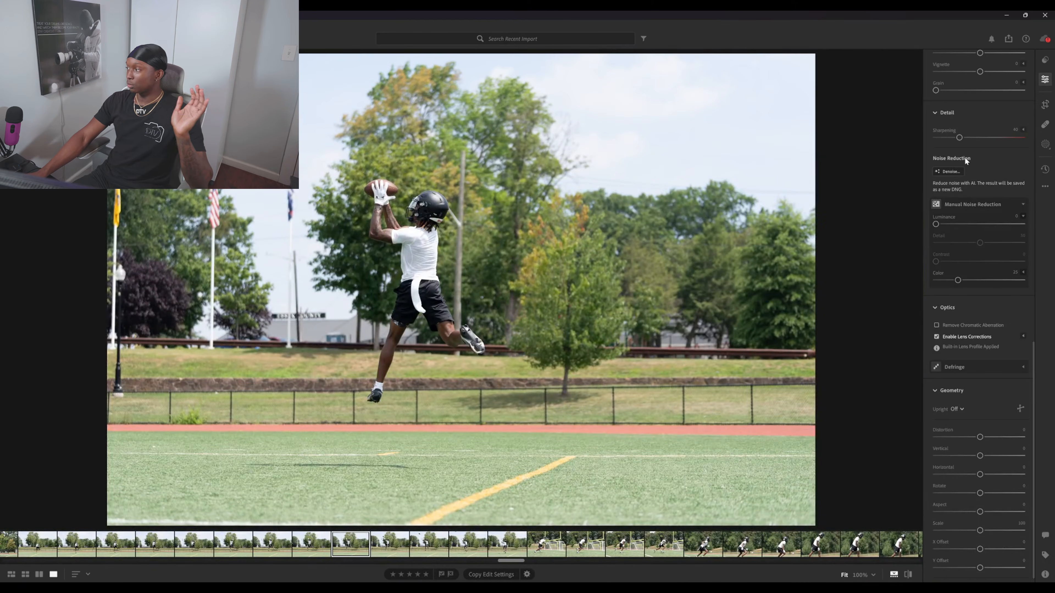
pyautogui.scroll(10, 1033, 354)
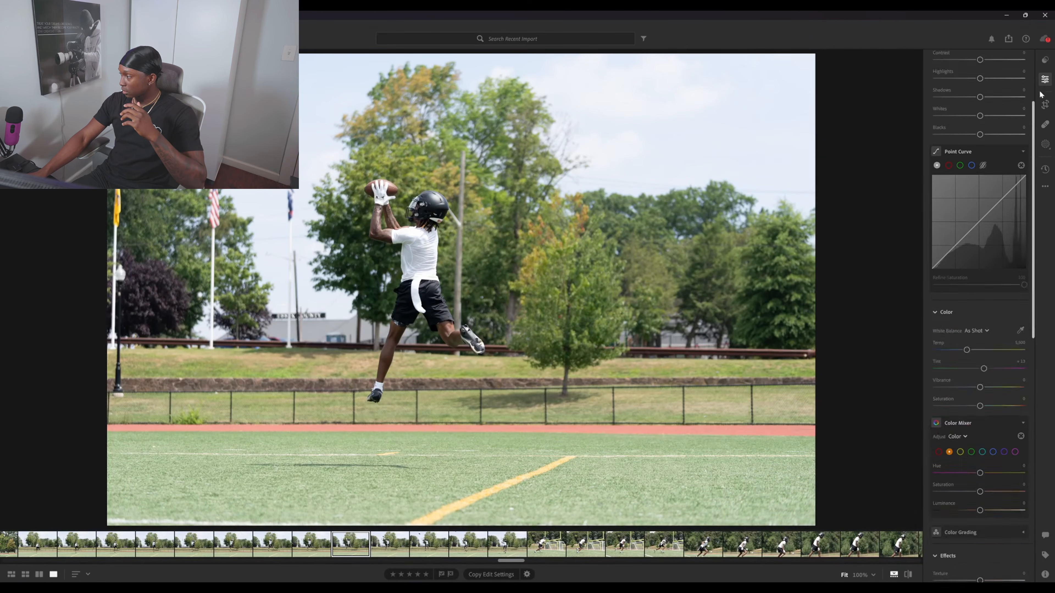
# Apply the Rift Valley preset to the photo of the player sprinting near the goalpost and straighten its tilted frame
pyautogui.click(664, 545)
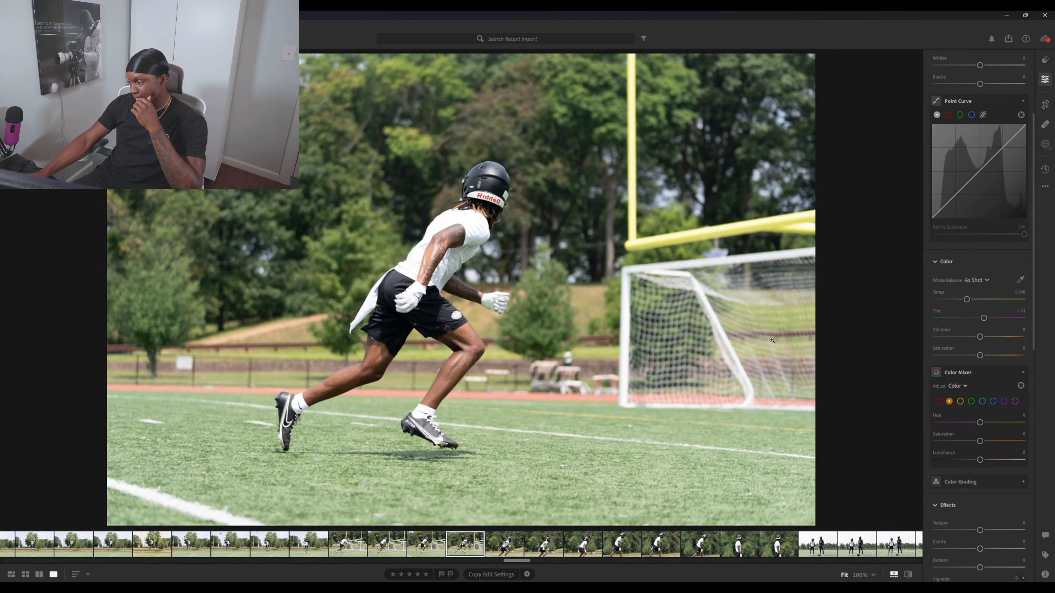
pyautogui.click(1049, 61)
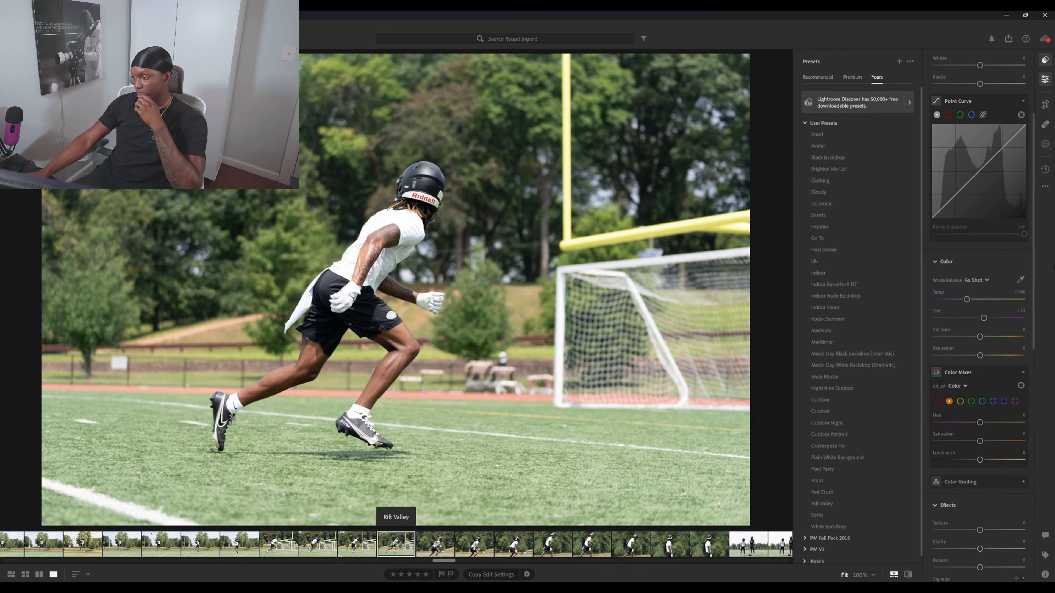
pyautogui.click(822, 504)
pyautogui.scroll(-10, 1022, 291)
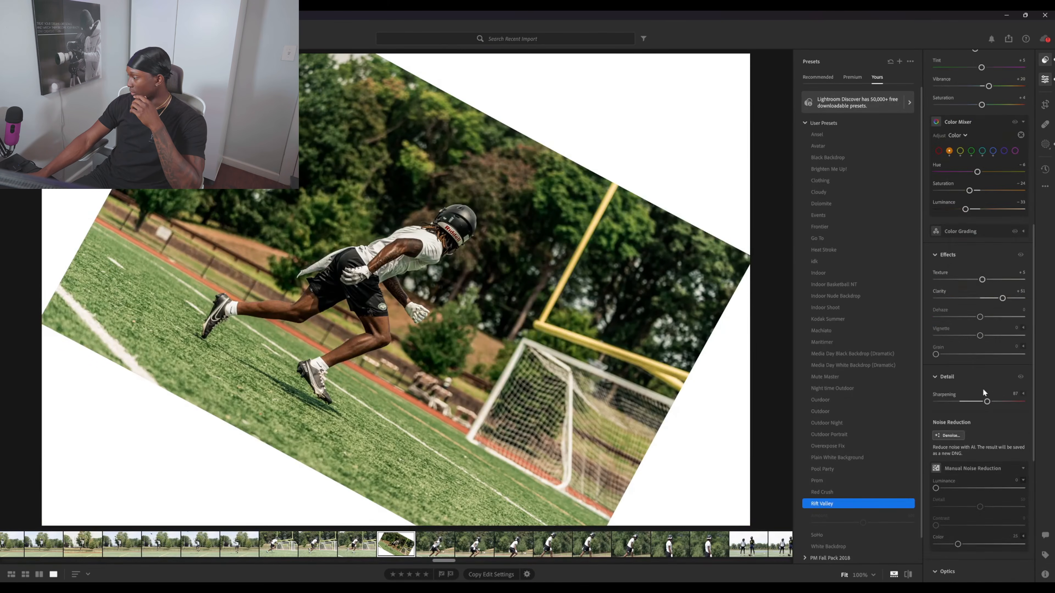
pyautogui.click(959, 422)
pyautogui.click(959, 437)
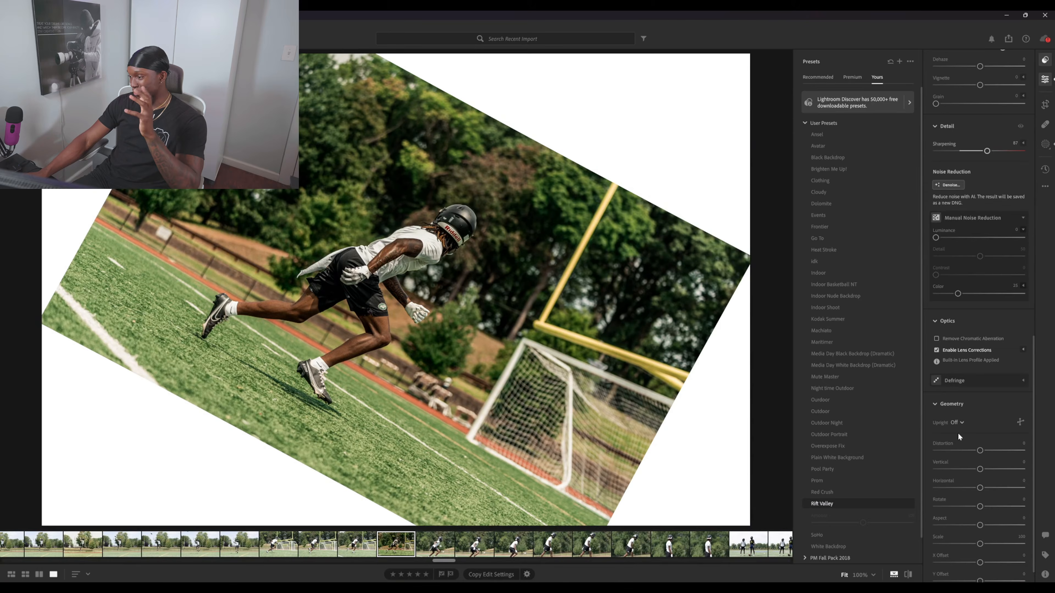
pyautogui.scroll(10, 1023, 232)
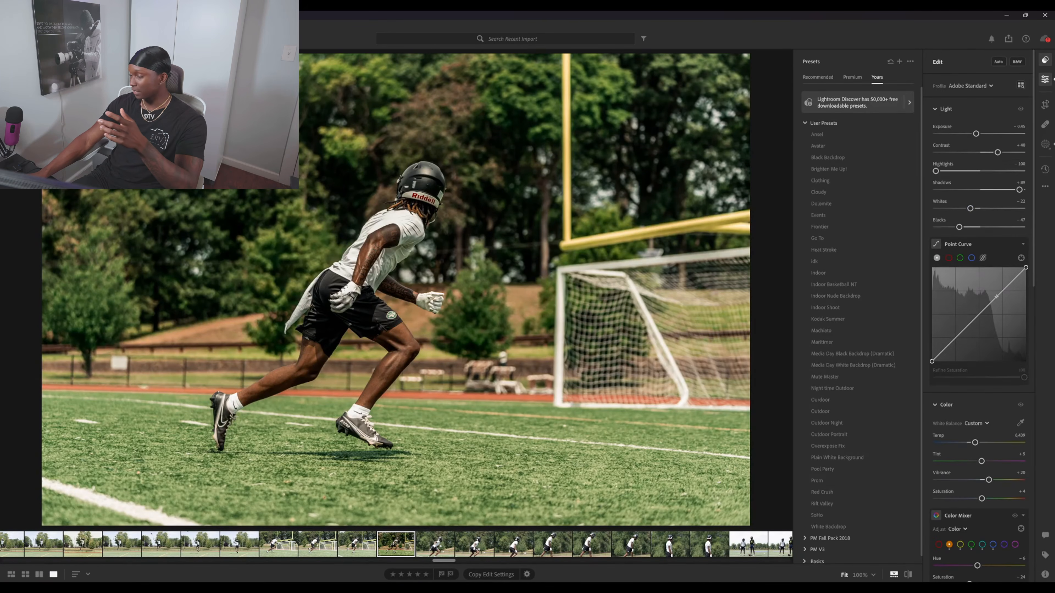
# Set the sprint photo's Blacks to -16, Exposure to +0.11, Contrast to +33 and Highlights to -84
pyautogui.click(973, 226)
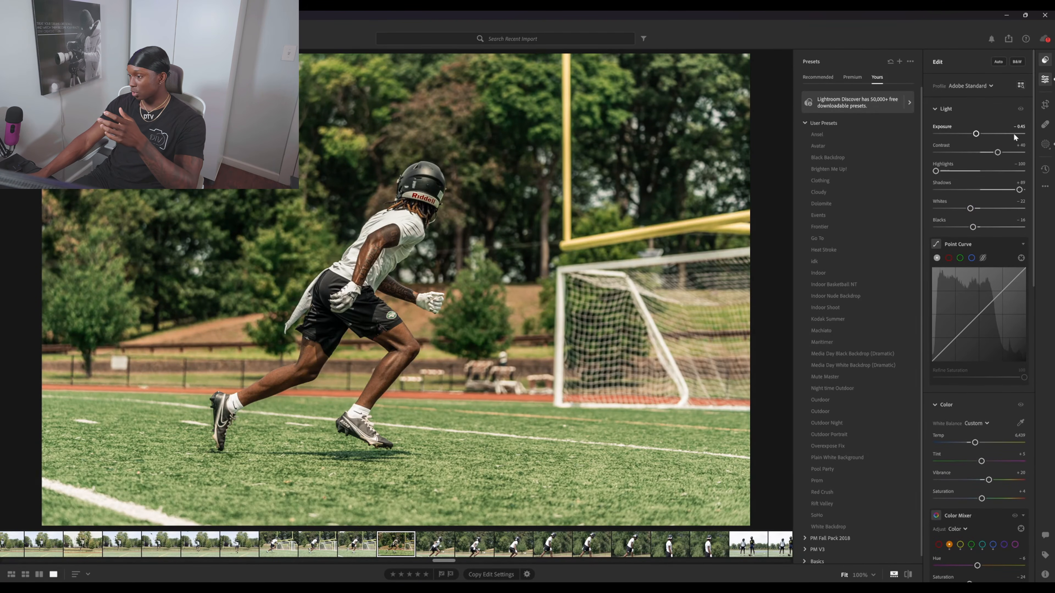
pyautogui.moveTo(977, 134); pyautogui.dragTo(981, 134)
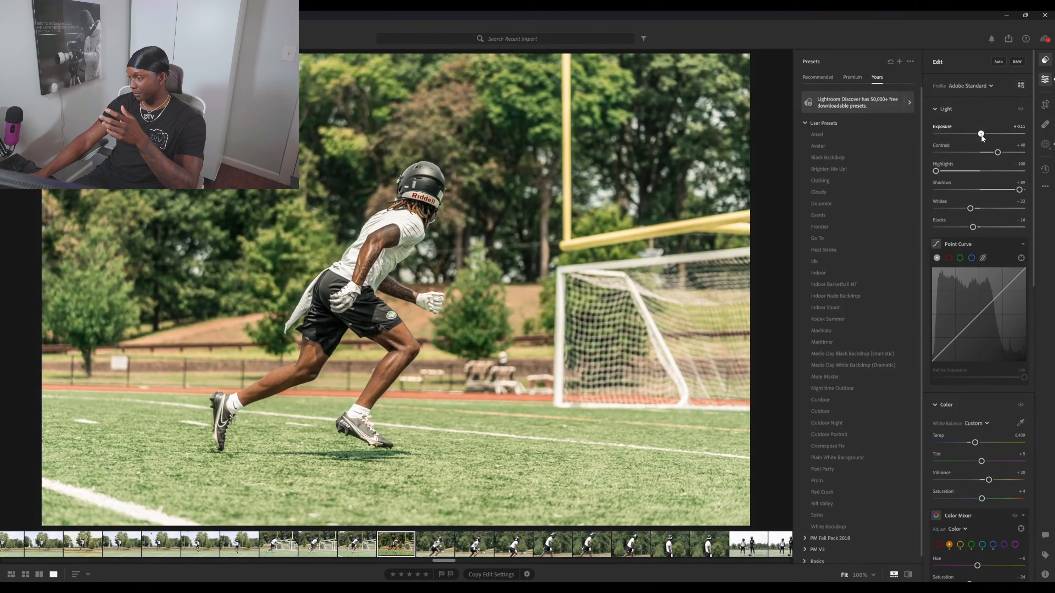
pyautogui.click(958, 171)
pyautogui.moveTo(948, 173)
pyautogui.mouseDown()
pyautogui.moveTo(988, 171)
pyautogui.moveTo(943, 171)
pyautogui.mouseUp()
# Cool the sprint photo's white balance temperature slightly and set Exposure to +0.30
pyautogui.scroll(-3, 996, 154)
pyautogui.moveTo(975, 318); pyautogui.dragTo(973, 319)
pyautogui.scroll(3, 981, 166)
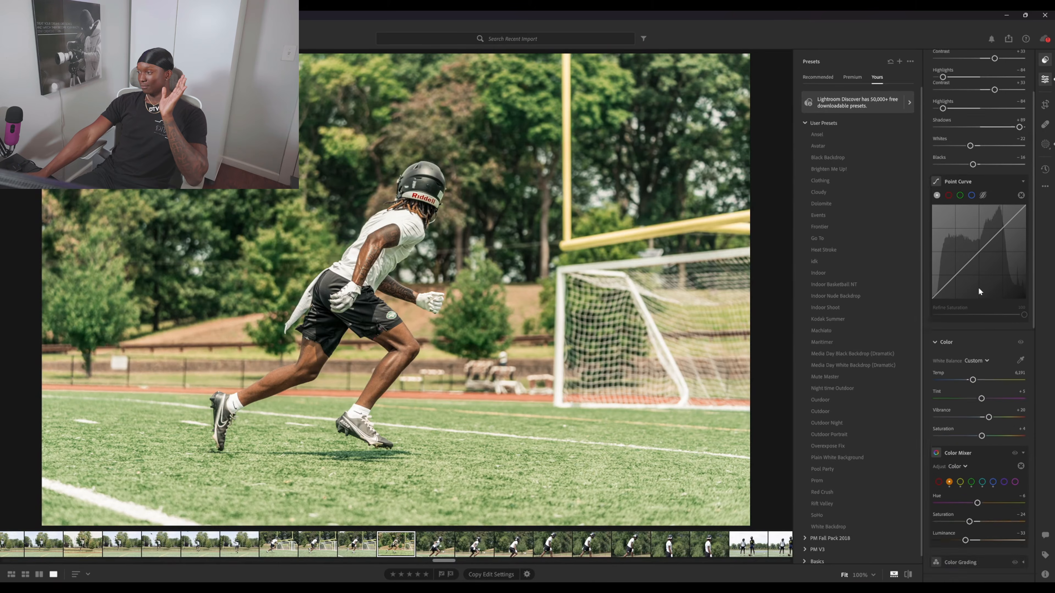
pyautogui.moveTo(981, 133); pyautogui.dragTo(983, 133)
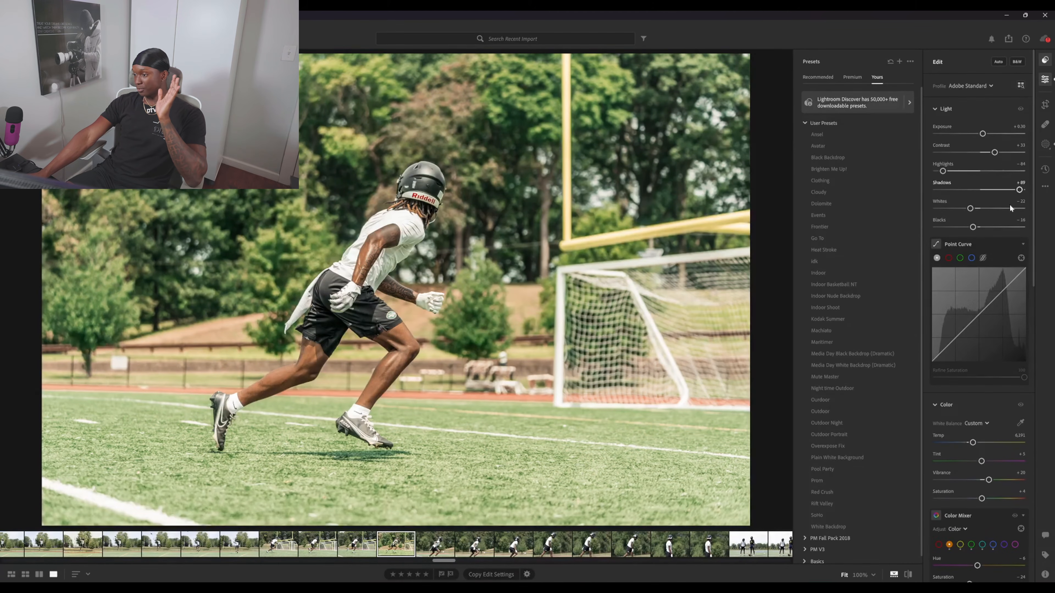
pyautogui.scroll(-7, 976, 368)
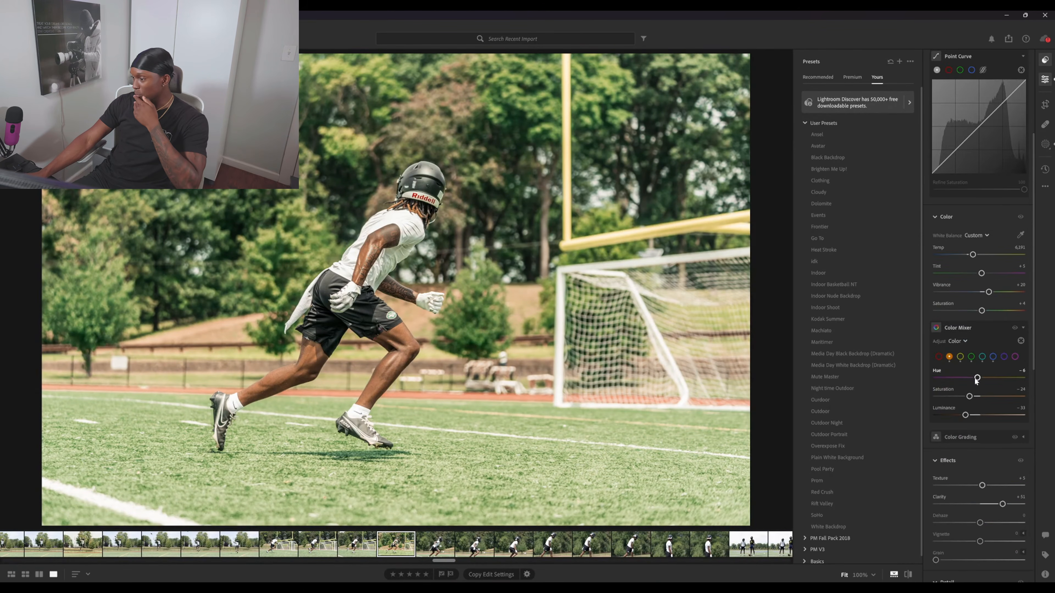
pyautogui.scroll(2, 973, 386)
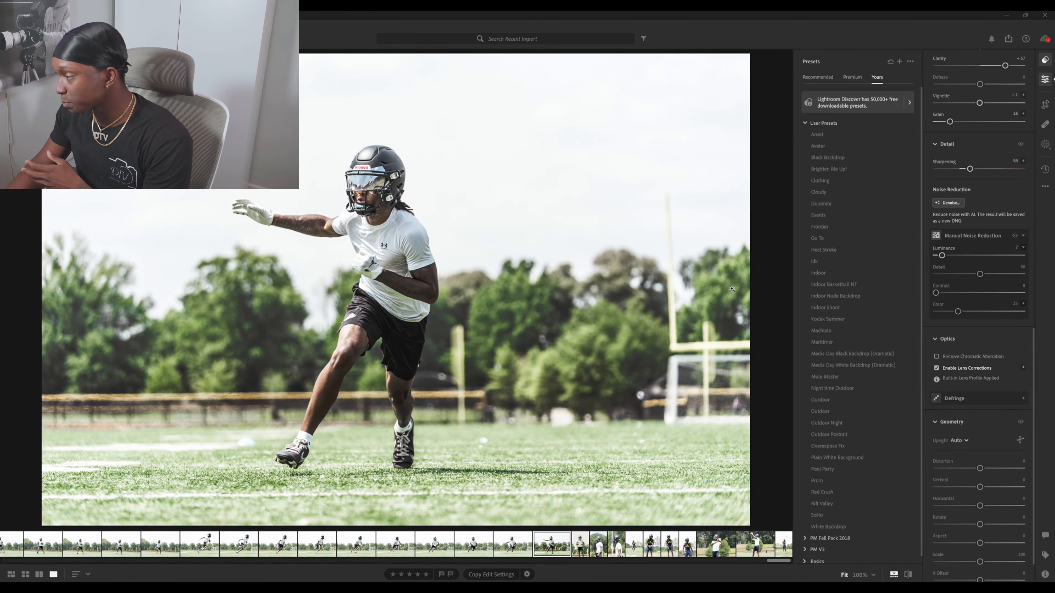
# Apply the Frontier preset to the photo of the player running with one arm outstretched and lower the point curve's black point to about 6.3
pyautogui.click(815, 227)
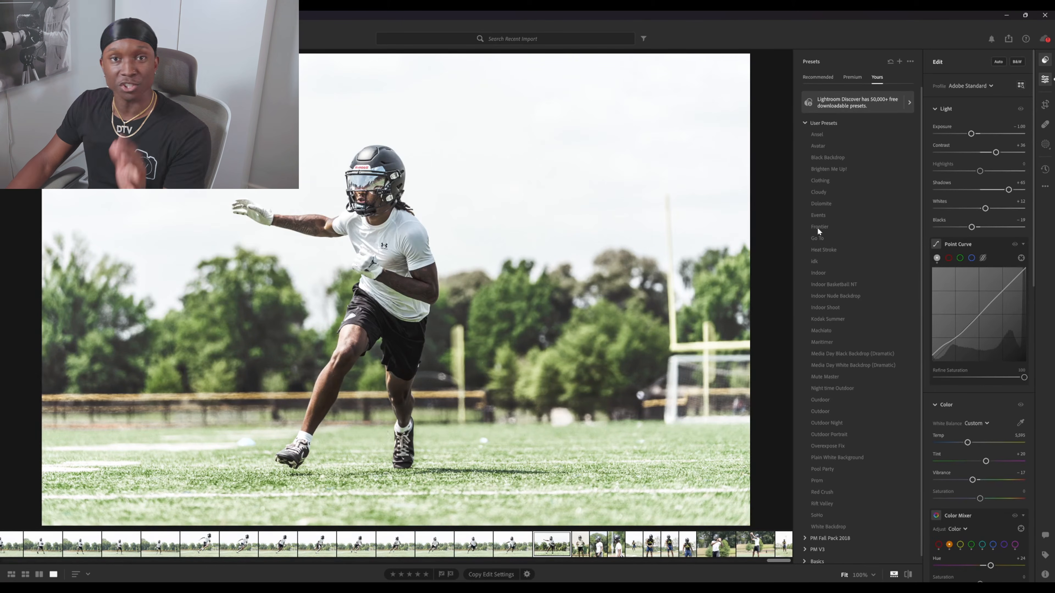
pyautogui.click(817, 227)
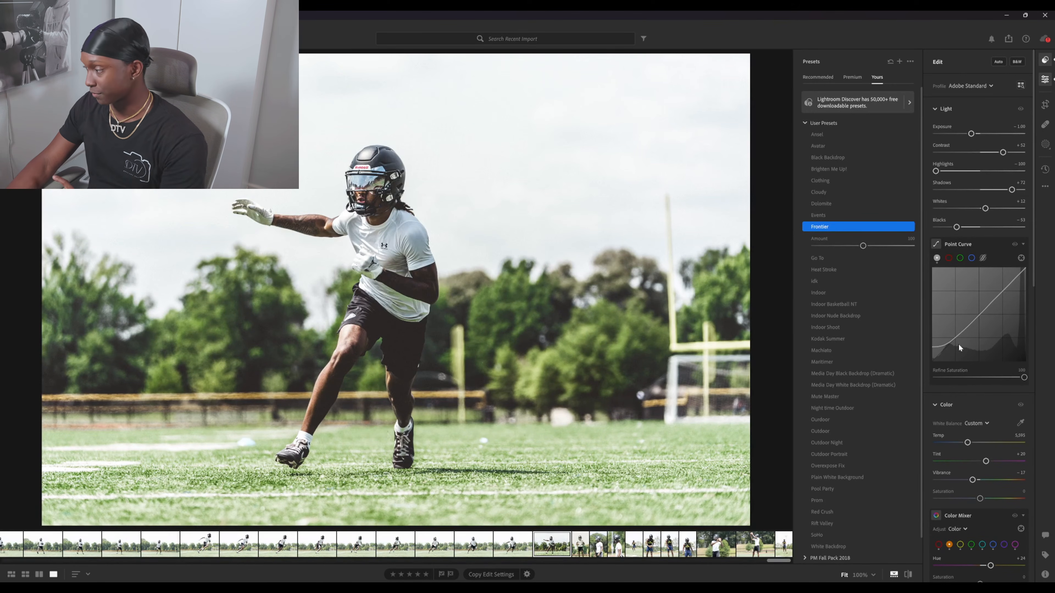
pyautogui.moveTo(932, 347); pyautogui.dragTo(926, 352)
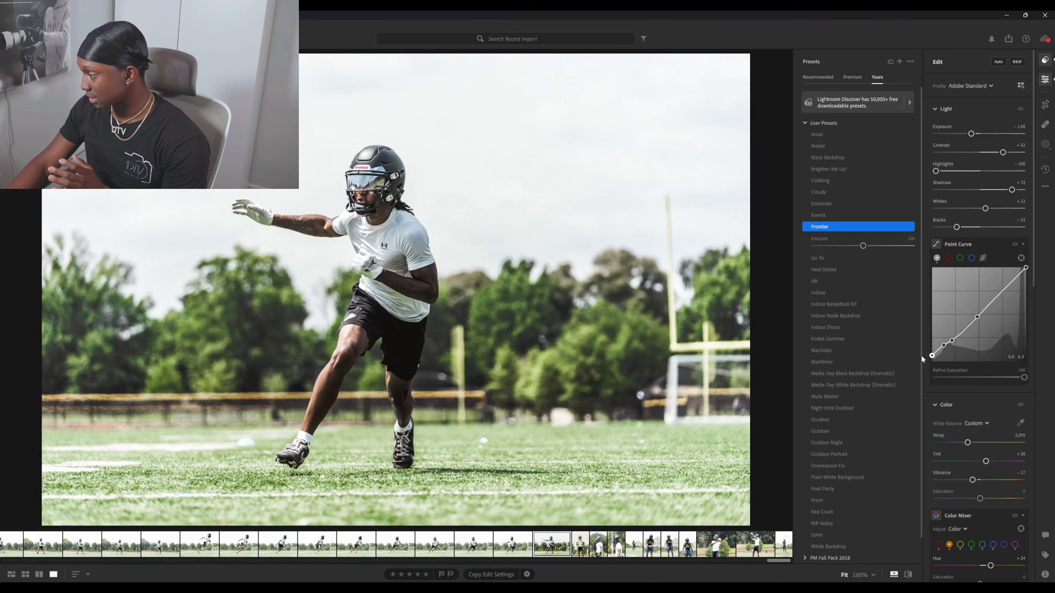
# Set the running photo's Blacks to -24, Exposure to -0.84, Contrast to +33 and Grain to 14
pyautogui.click(969, 227)
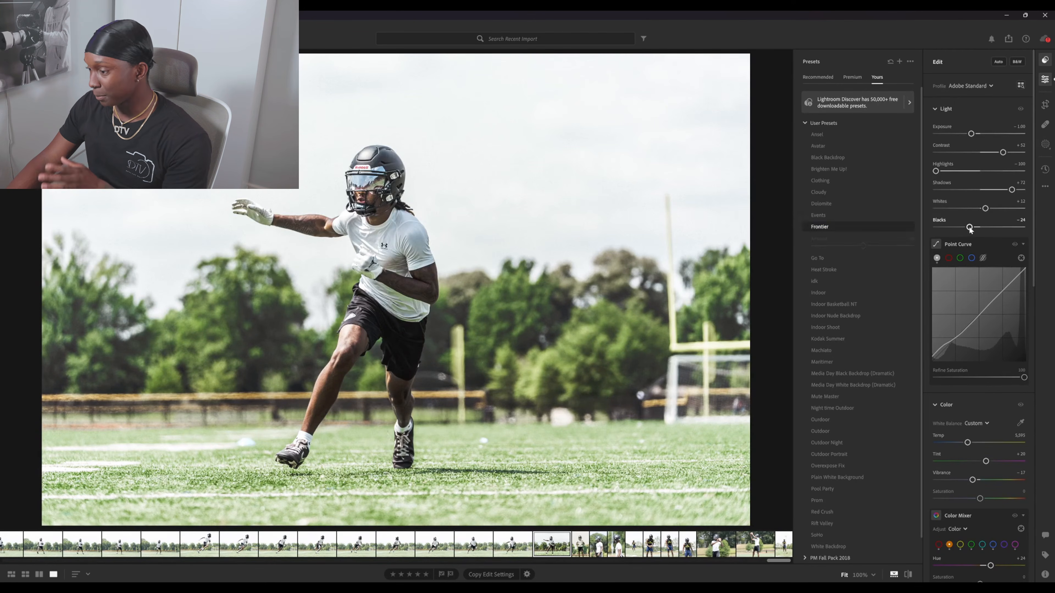
pyautogui.moveTo(972, 134); pyautogui.dragTo(974, 135)
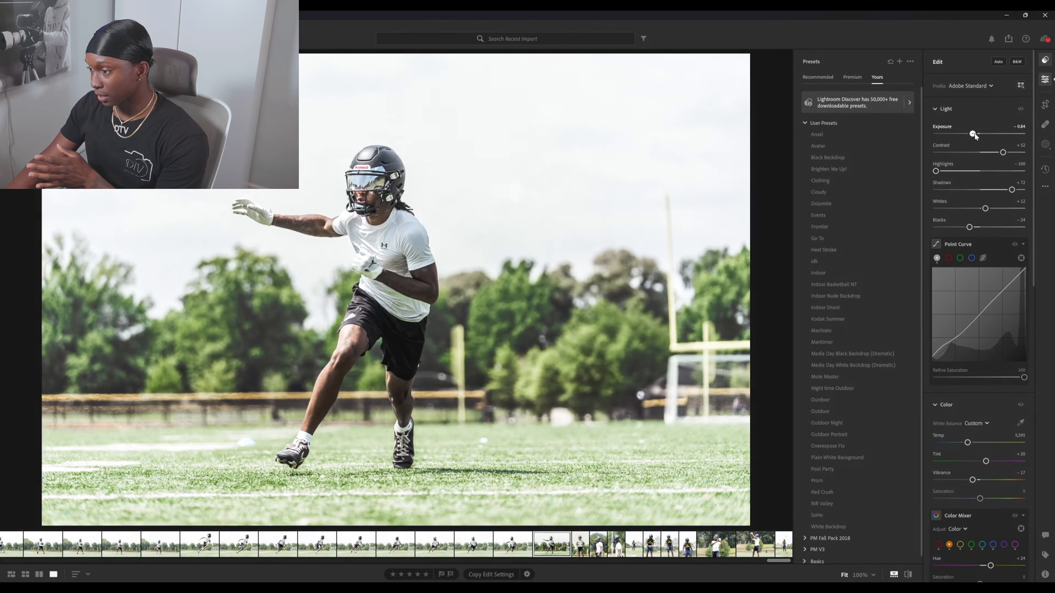
pyautogui.moveTo(1002, 153); pyautogui.dragTo(994, 152)
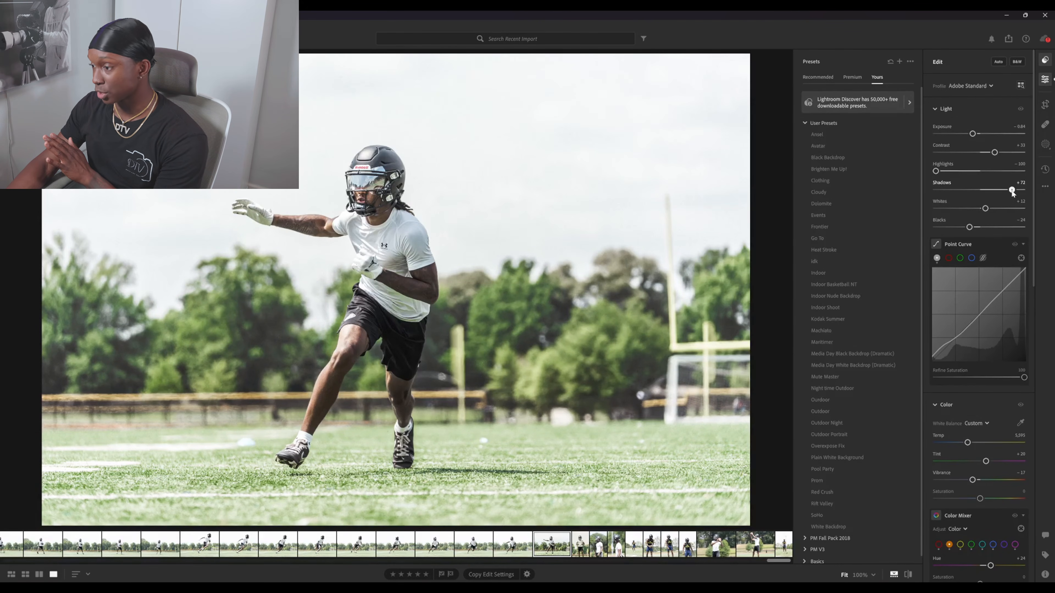
pyautogui.scroll(-10, 985, 344)
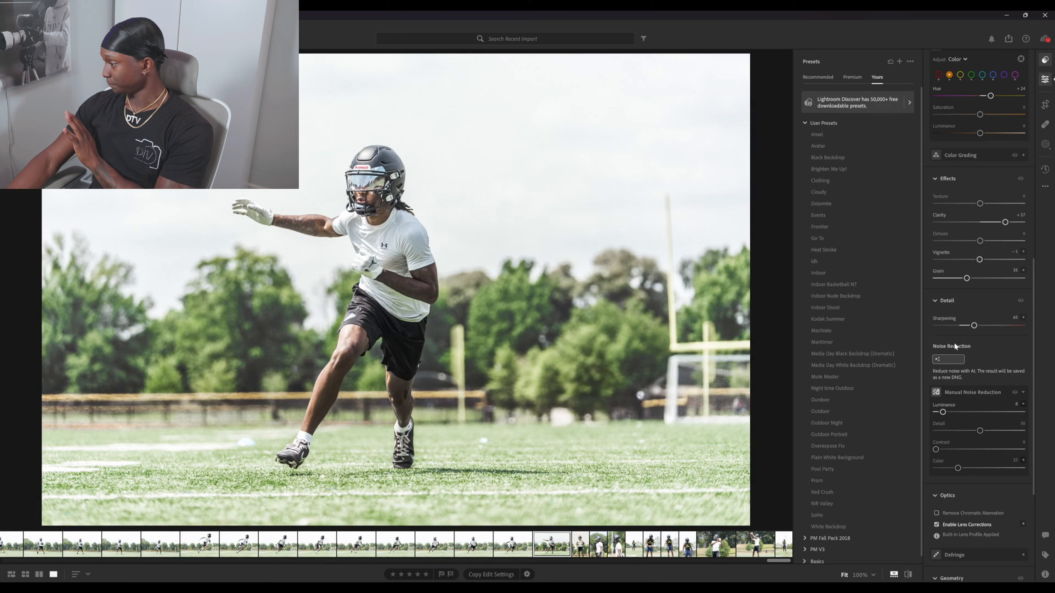
pyautogui.moveTo(966, 278)
pyautogui.mouseDown()
pyautogui.moveTo(945, 281)
pyautogui.moveTo(997, 281)
pyautogui.moveTo(950, 280)
pyautogui.mouseUp()
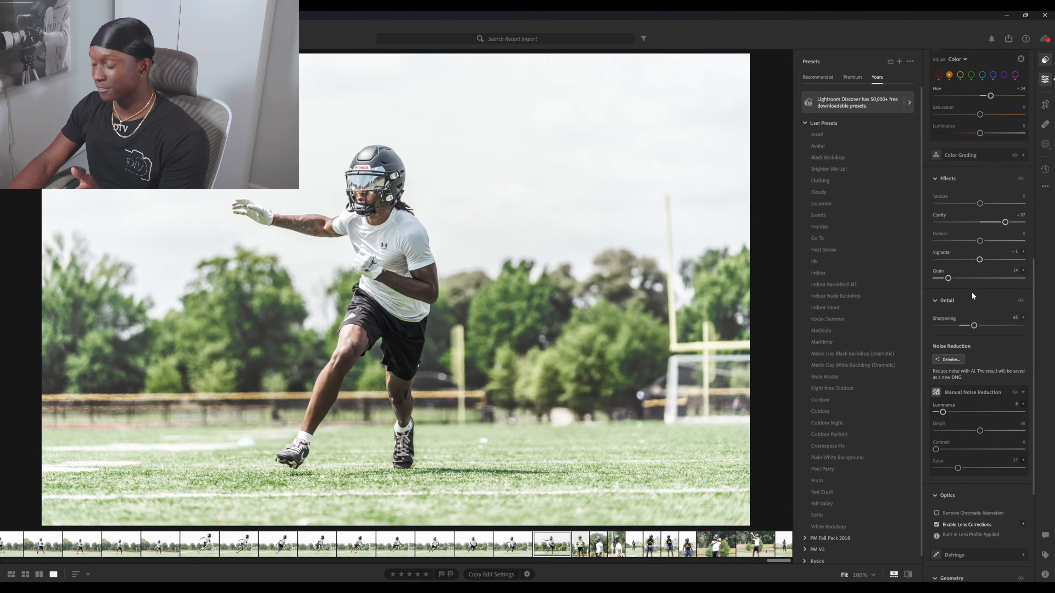
# In the Color Mixer, set the running photo's green Hue to +56 and reduce the green Saturation slightly
pyautogui.scroll(1, 982, 184)
pyautogui.click(939, 106)
pyautogui.click(970, 106)
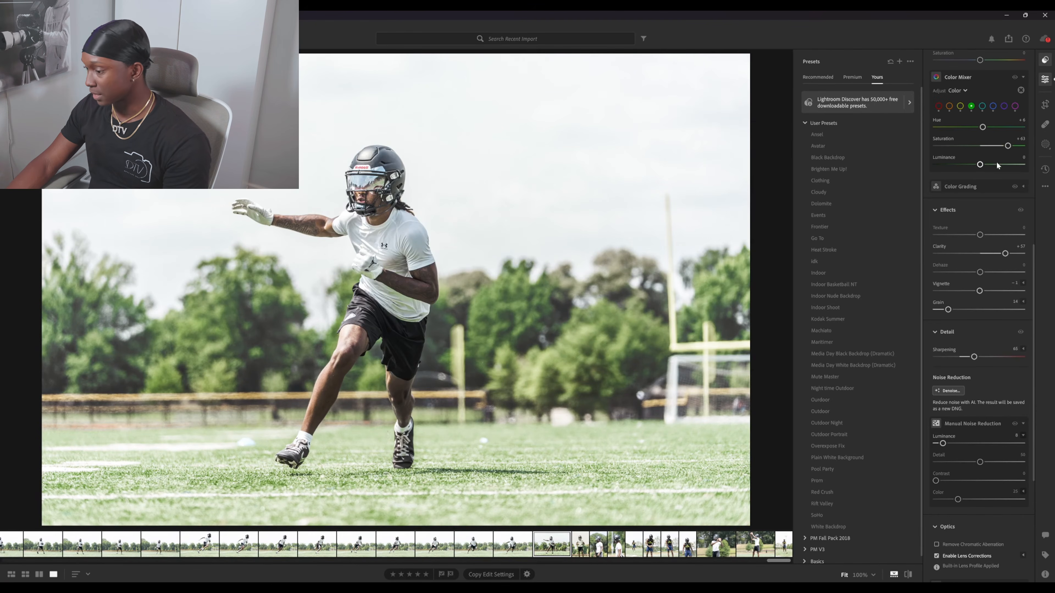
pyautogui.moveTo(983, 127); pyautogui.dragTo(1010, 128)
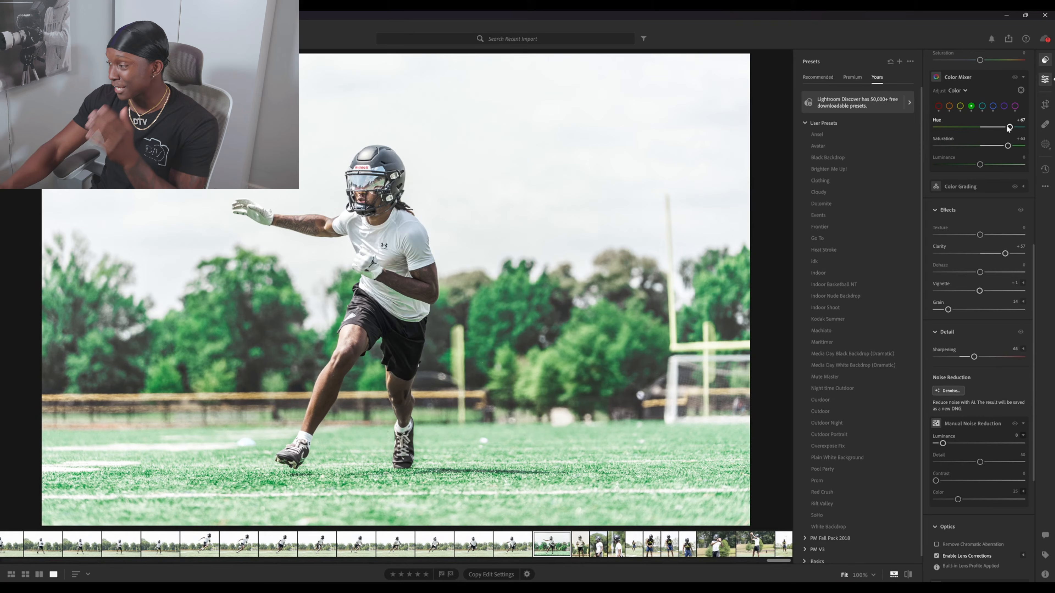
pyautogui.moveTo(1005, 146); pyautogui.dragTo(1006, 144)
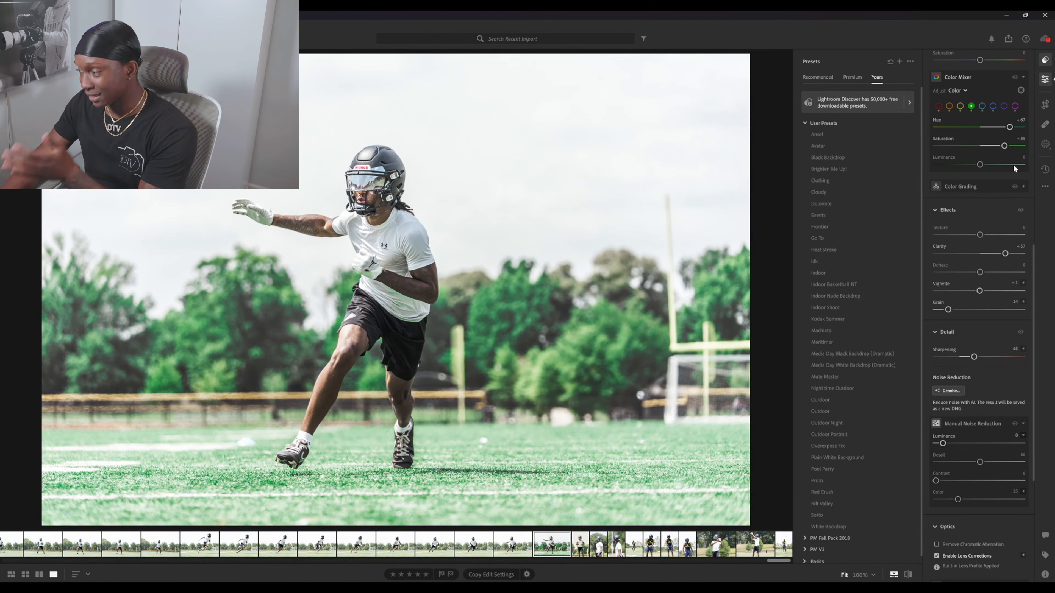
pyautogui.moveTo(1009, 127); pyautogui.dragTo(1005, 127)
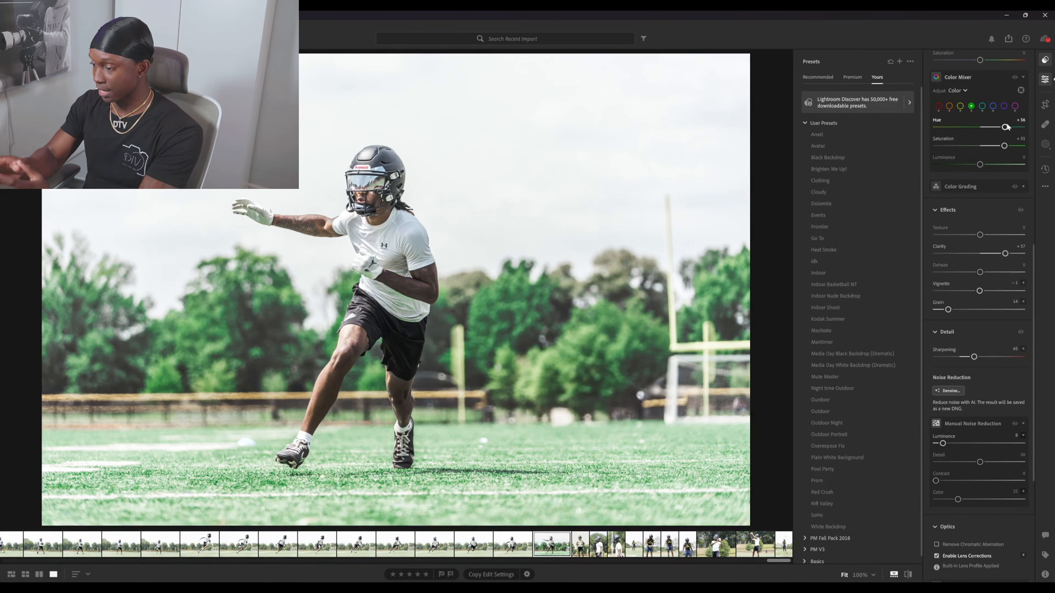
# Set the running photo's orange Saturation to +20 and Vignette to 0, checking the helmet and face up close
pyautogui.click(949, 106)
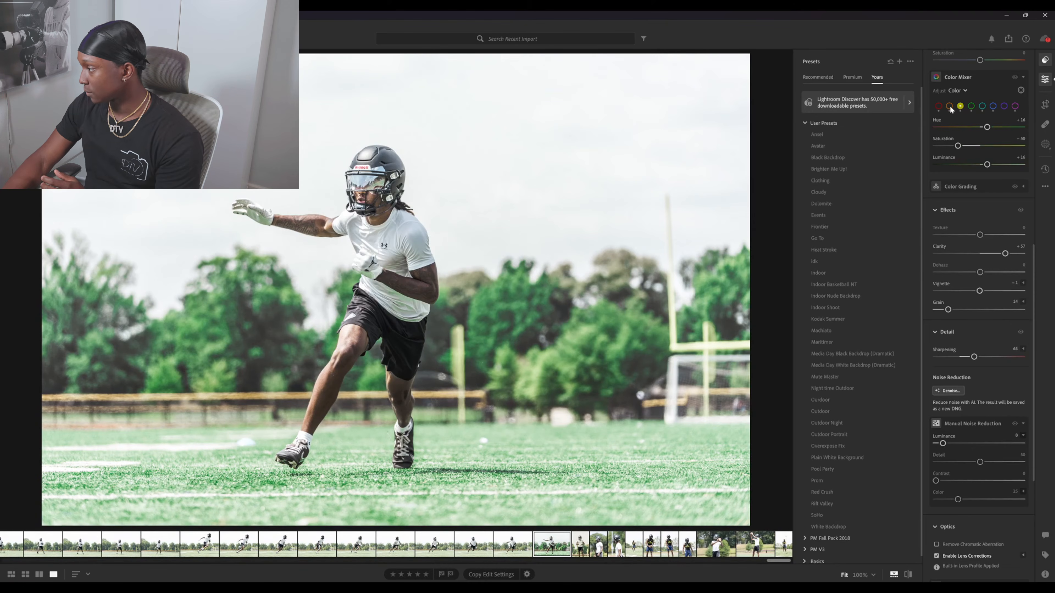
pyautogui.moveTo(981, 146); pyautogui.dragTo(988, 146)
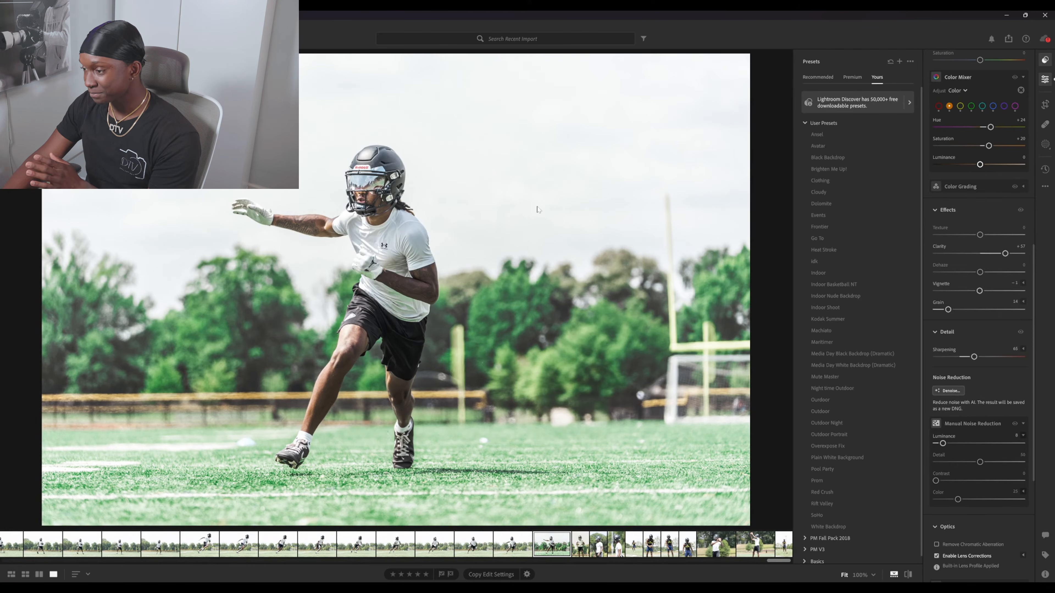
pyautogui.click(376, 191)
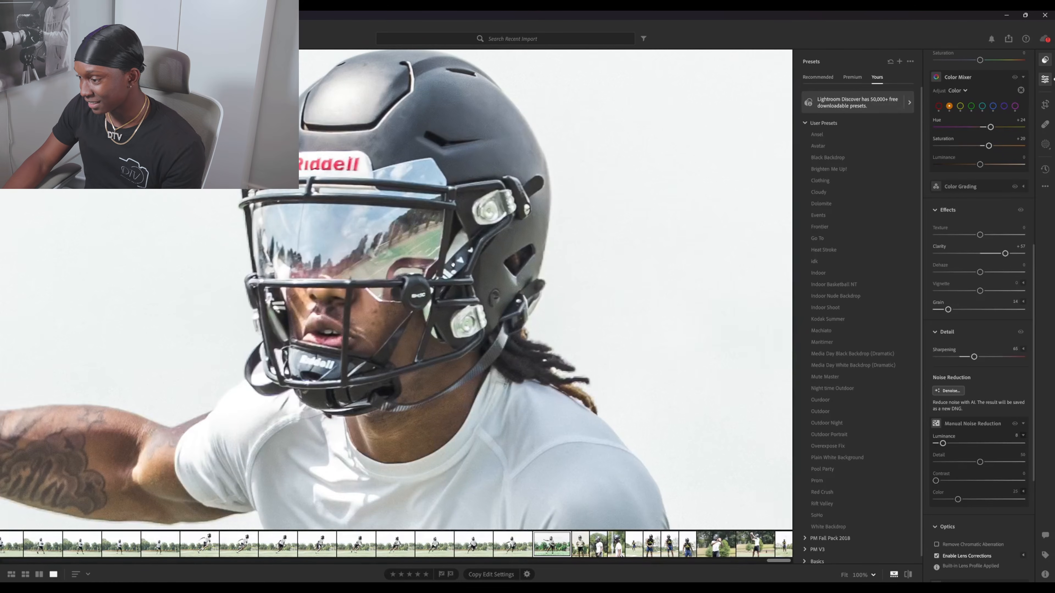
pyautogui.click(451, 266)
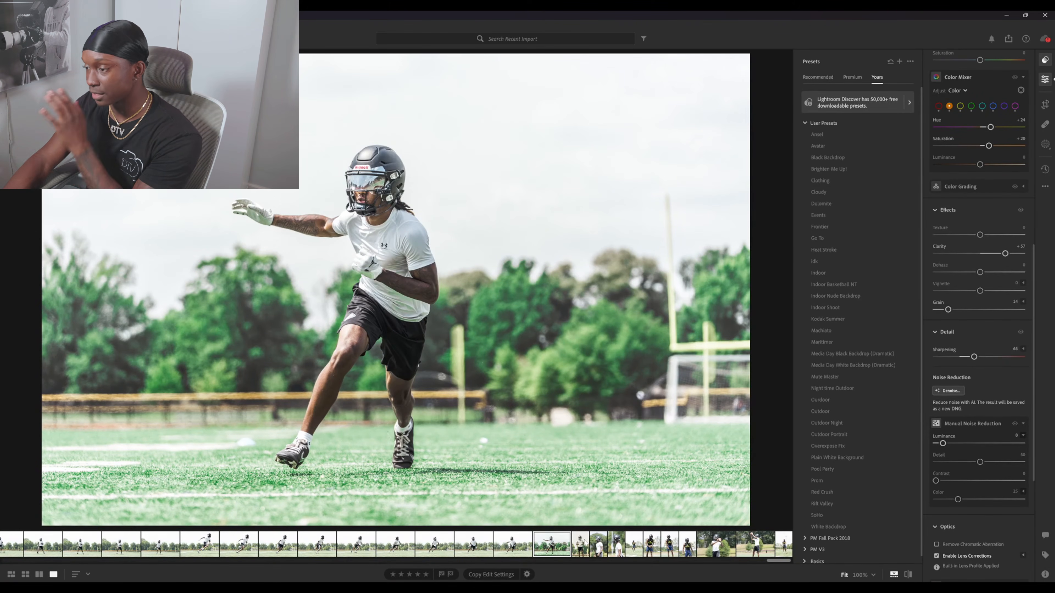
# Apply the Frontier preset to the clasped-gloves photo and set its Vignette to 0
pyautogui.press('Right')
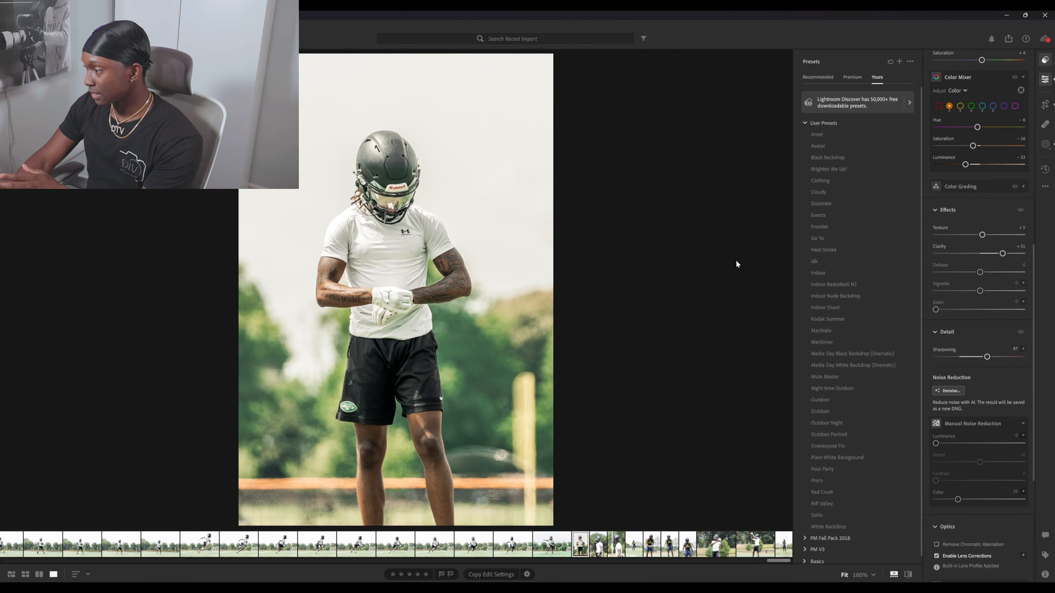
pyautogui.click(818, 231)
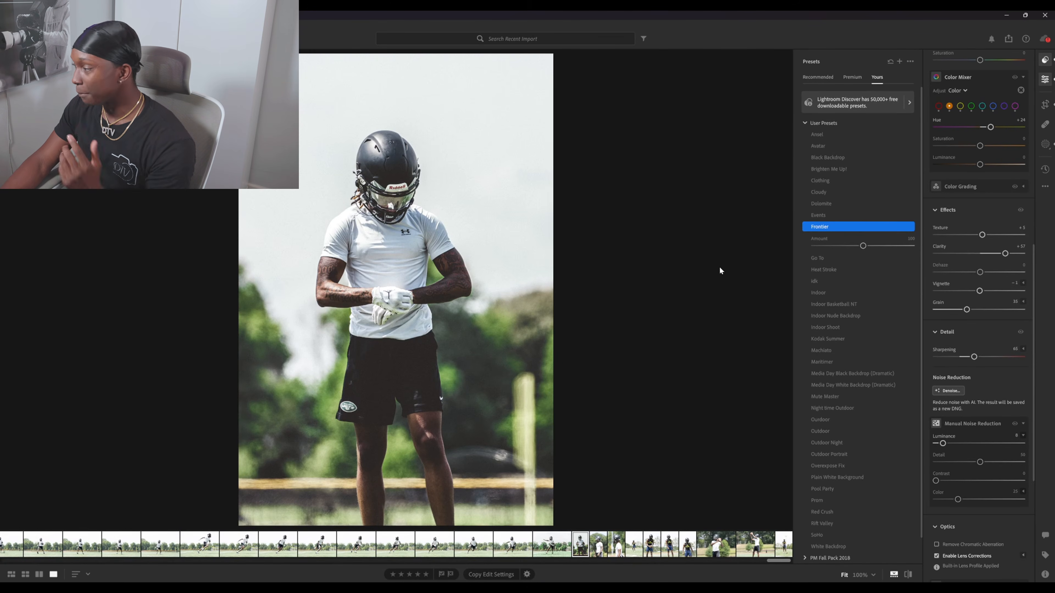
pyautogui.hotkey('ctrl', 'z')
pyautogui.scroll(5, 998, 242)
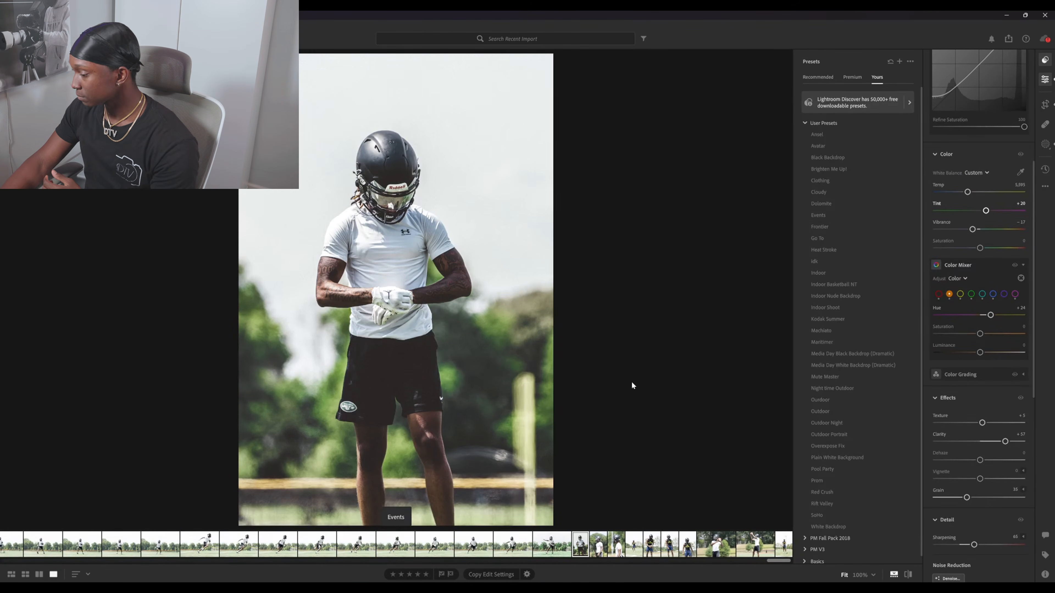
pyautogui.hotkey('ctrl', 'z')
# Return to the running photo and update the Frontier preset with its current settings
pyautogui.press('Left')
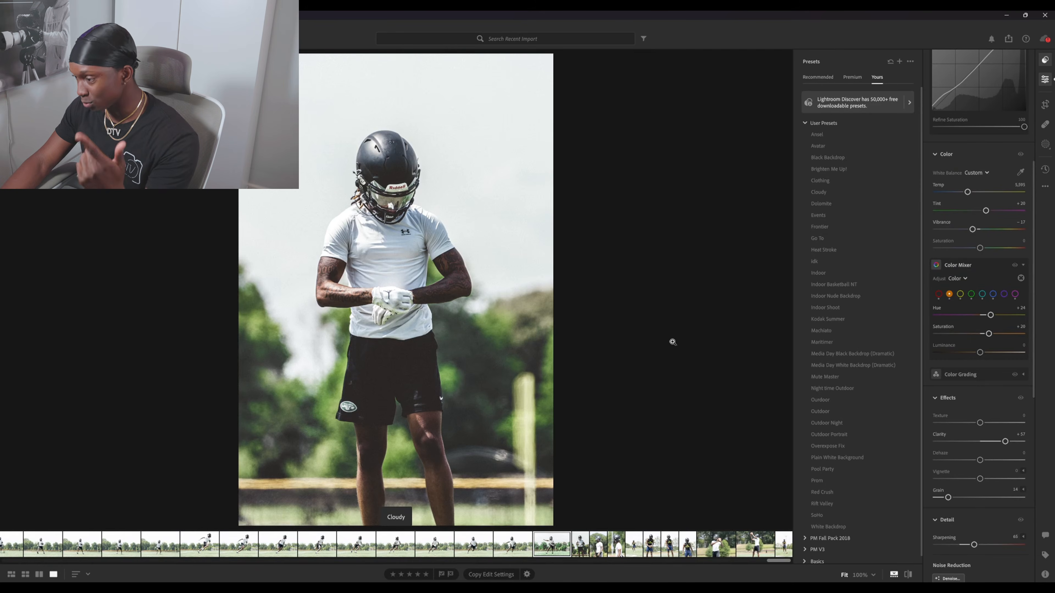
pyautogui.click(822, 226)
pyautogui.rightClick(823, 227)
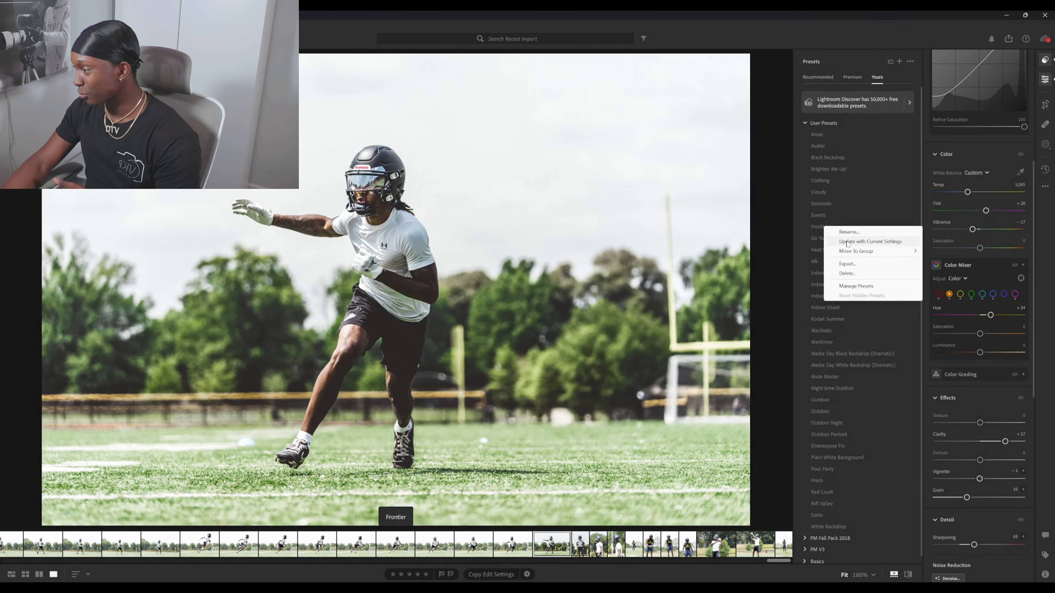
pyautogui.click(846, 243)
pyautogui.click(556, 426)
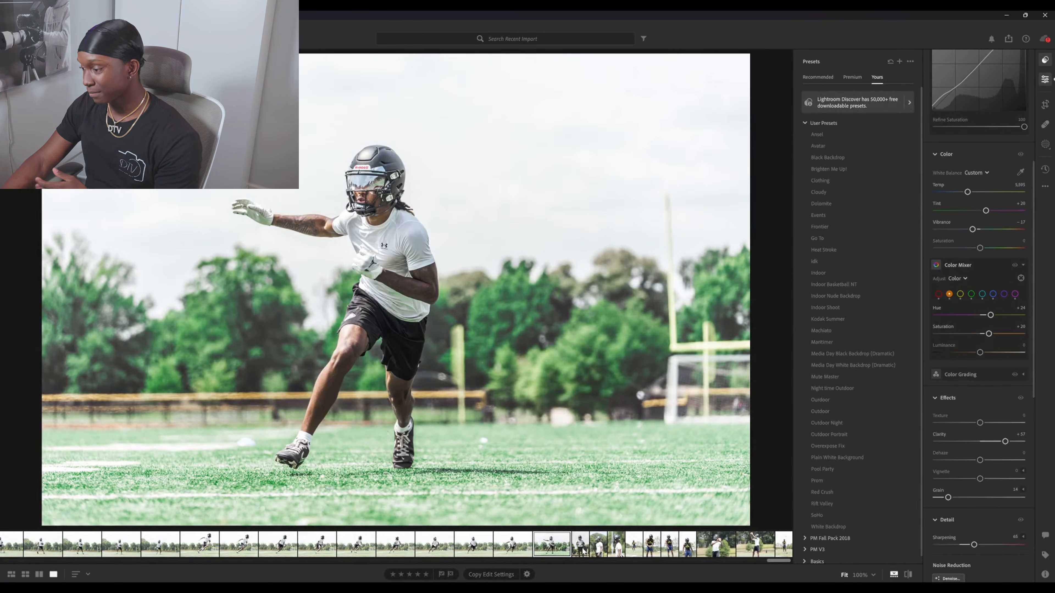
# Apply the updated Frontier preset to the clasped-gloves photo, compare it with the original, and close the presets
pyautogui.press('Right')
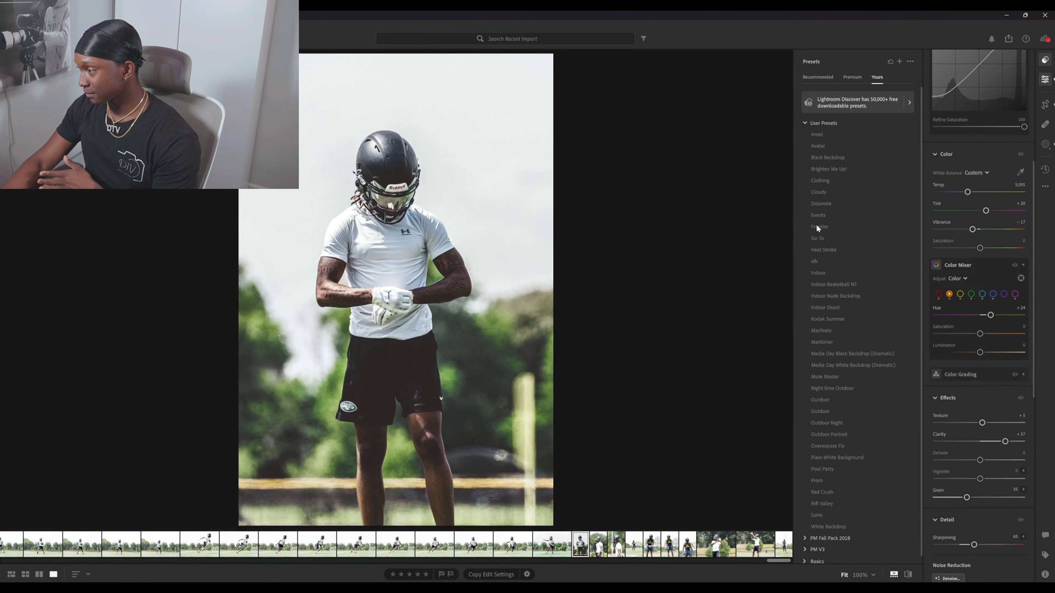
pyautogui.click(818, 226)
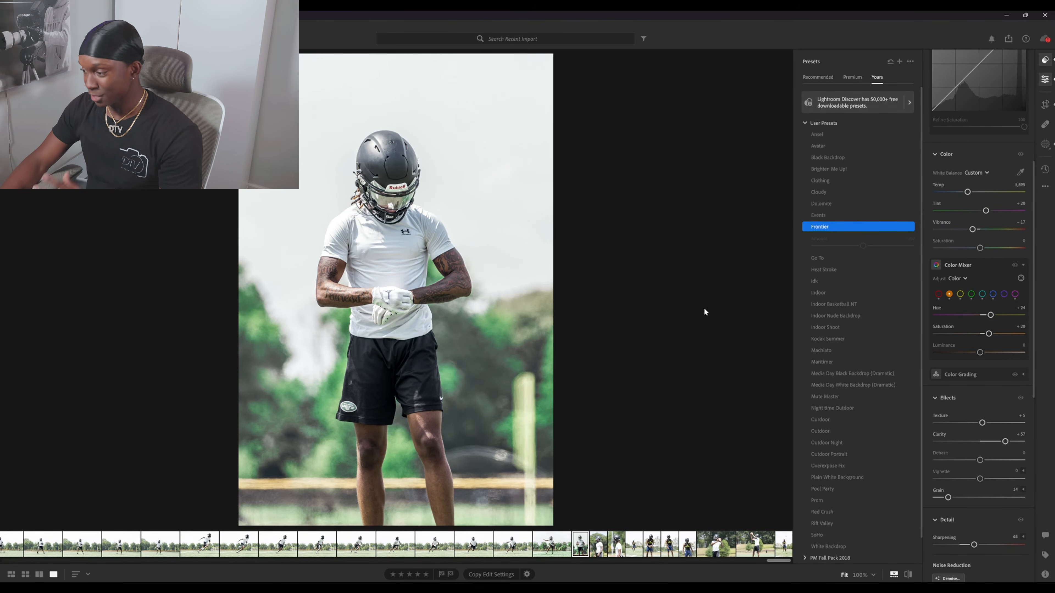
pyautogui.click(908, 575)
pyautogui.click(908, 575)
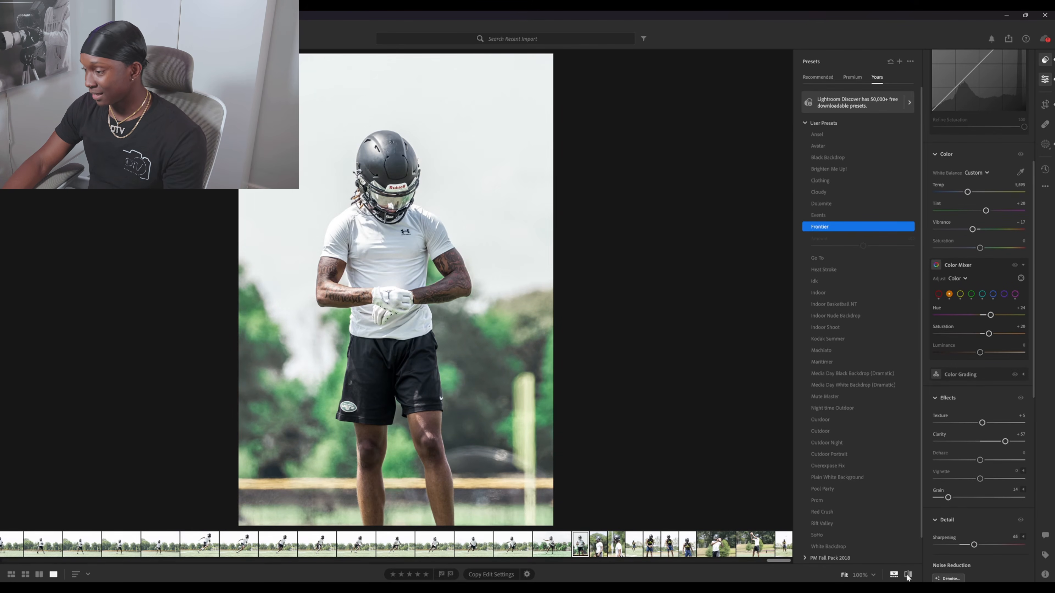
pyautogui.click(908, 575)
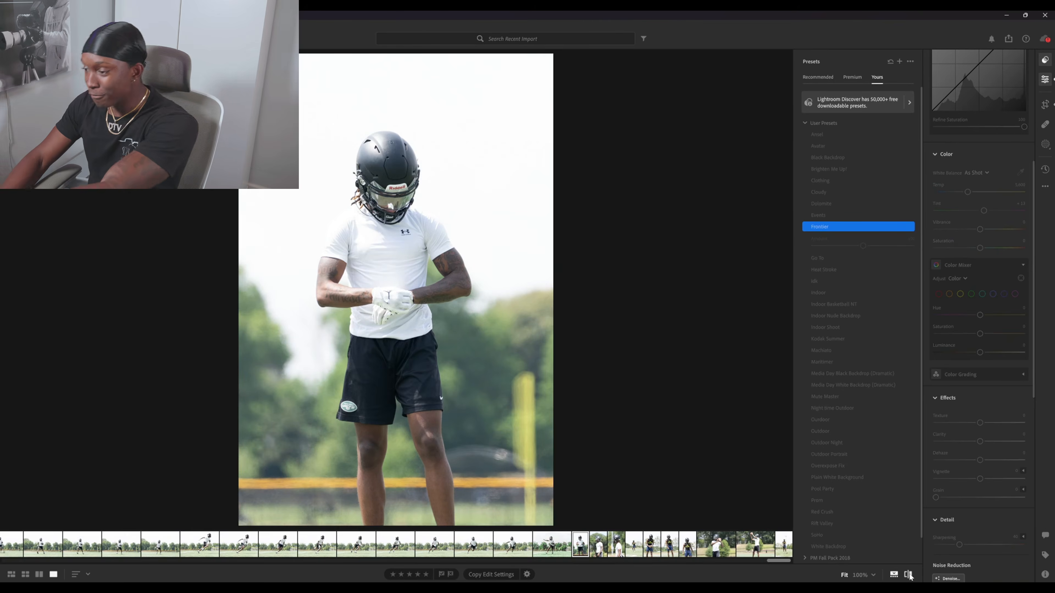
pyautogui.press('\\')
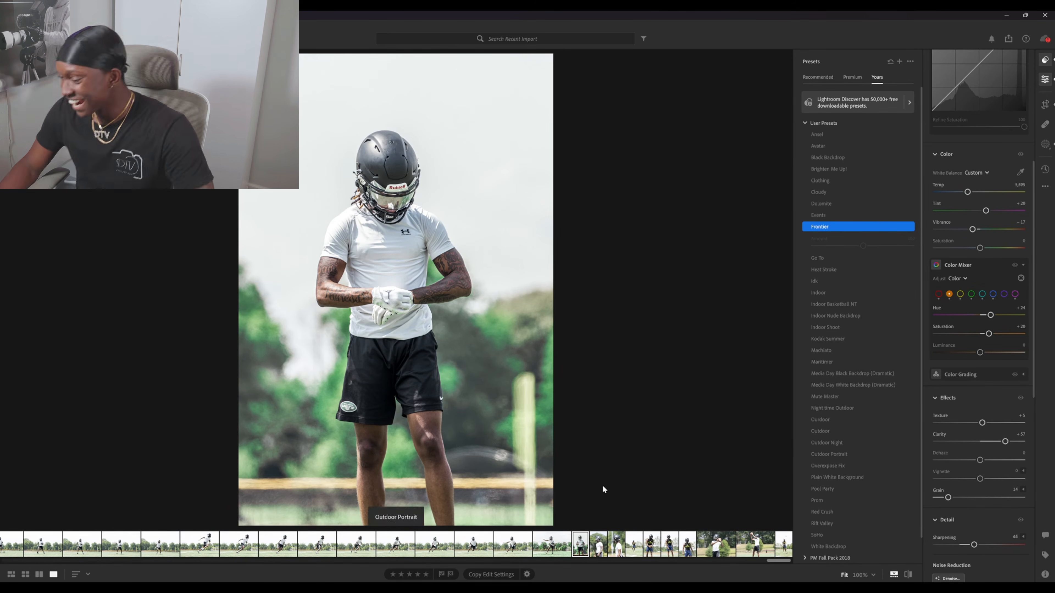
pyautogui.hotkey('shift', 'p')
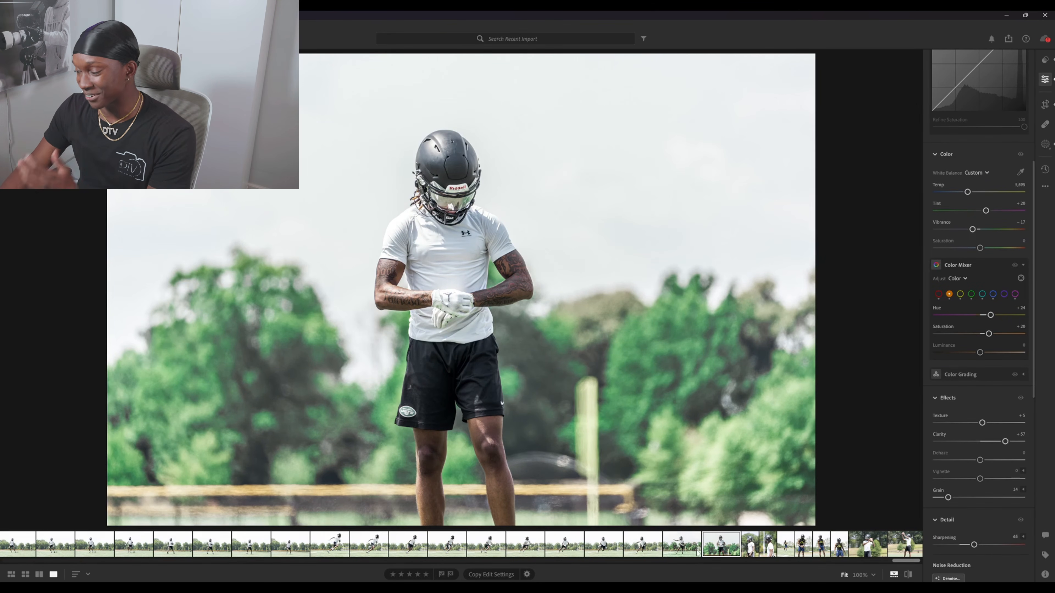
# Select only the running photo in the filmstrip and open it in Photoshop for editing
pyautogui.keyDown('ctrl'); pyautogui.click(682, 553); pyautogui.keyUp('ctrl')
pyautogui.rightClick(682, 552)
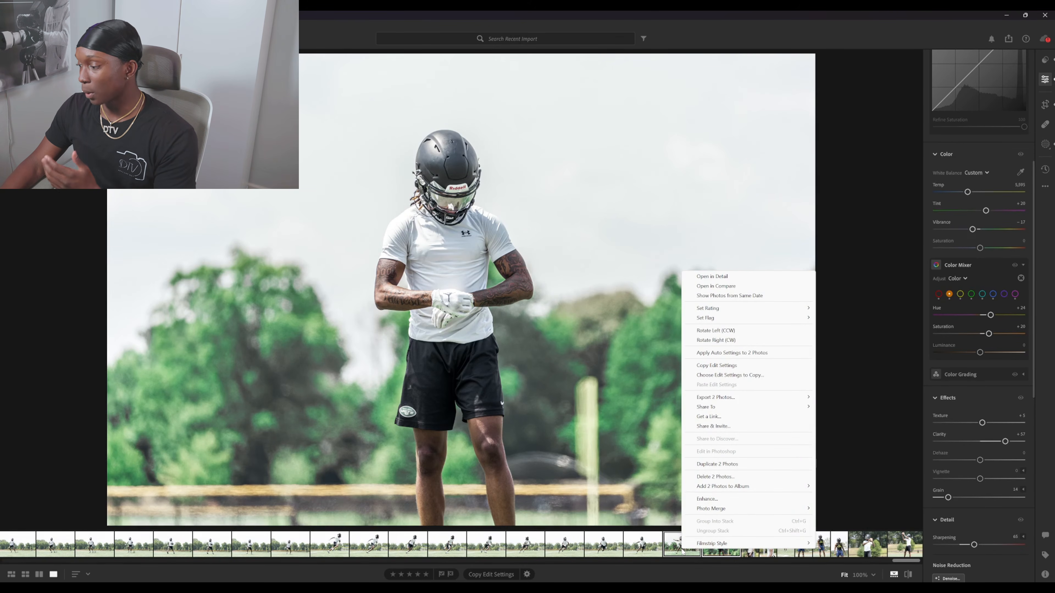
pyautogui.click(682, 552)
pyautogui.click(679, 552)
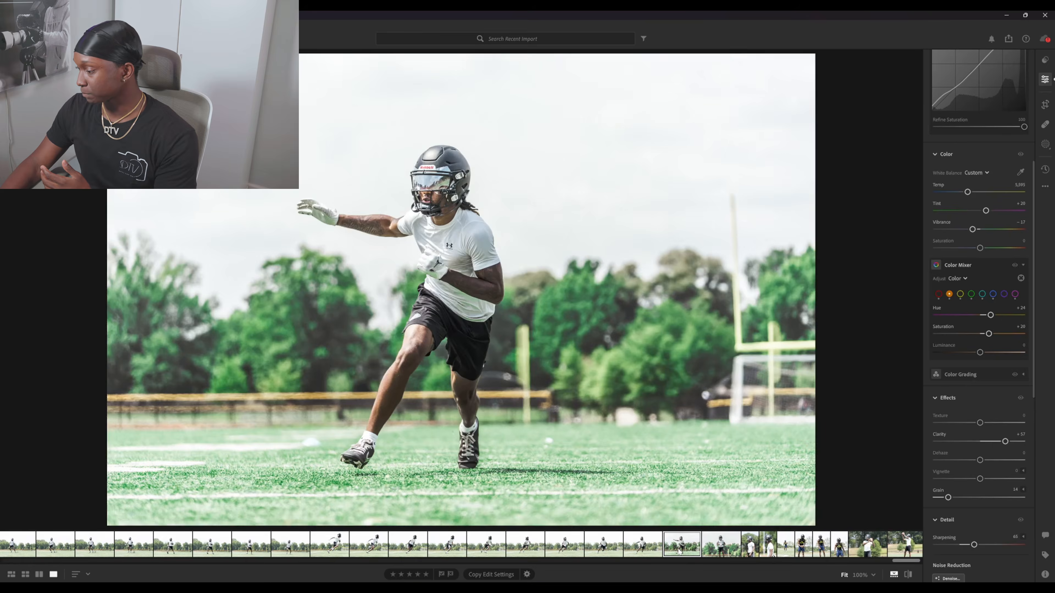
pyautogui.rightClick(28, 211)
pyautogui.press('Escape')
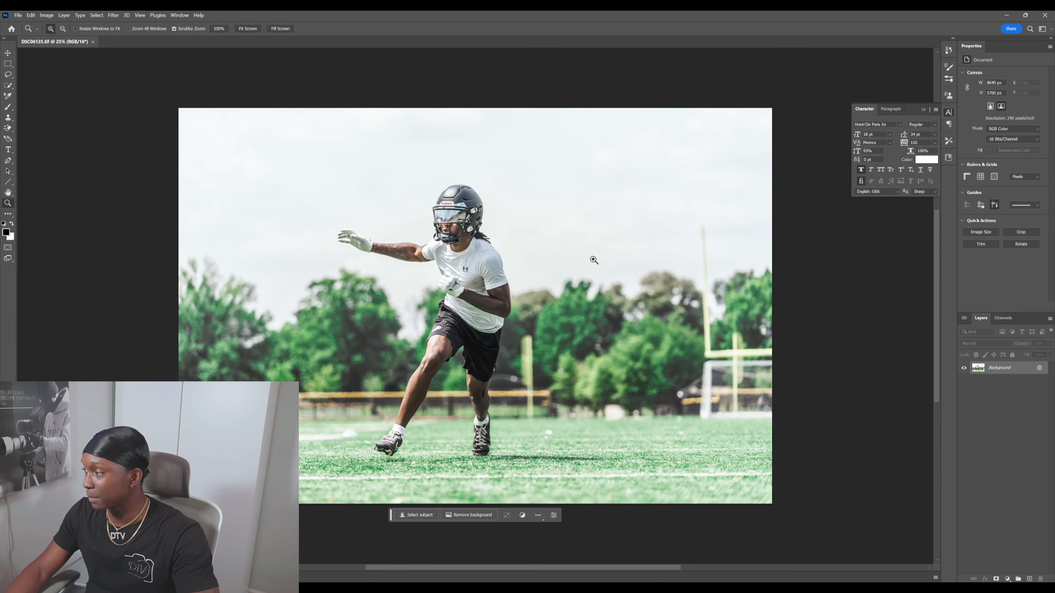
# Select the running player with Select Subject and check the selection edges up close with the Quick Selection tool ready
pyautogui.click(422, 516)
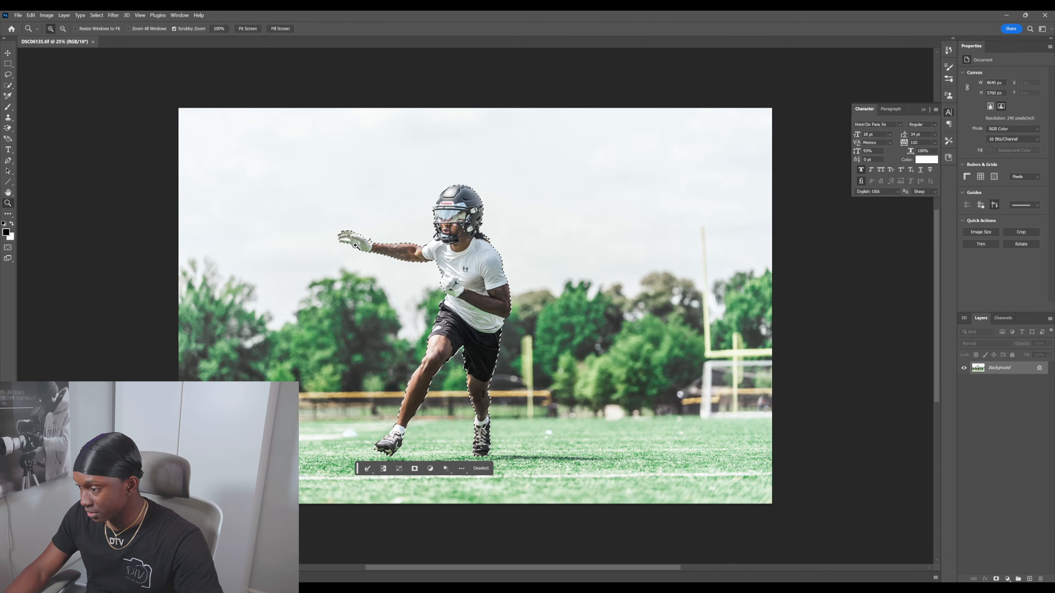
pyautogui.click(378, 231)
pyautogui.hotkey('ctrl', '+')
pyautogui.hotkey('ctrl', '+')
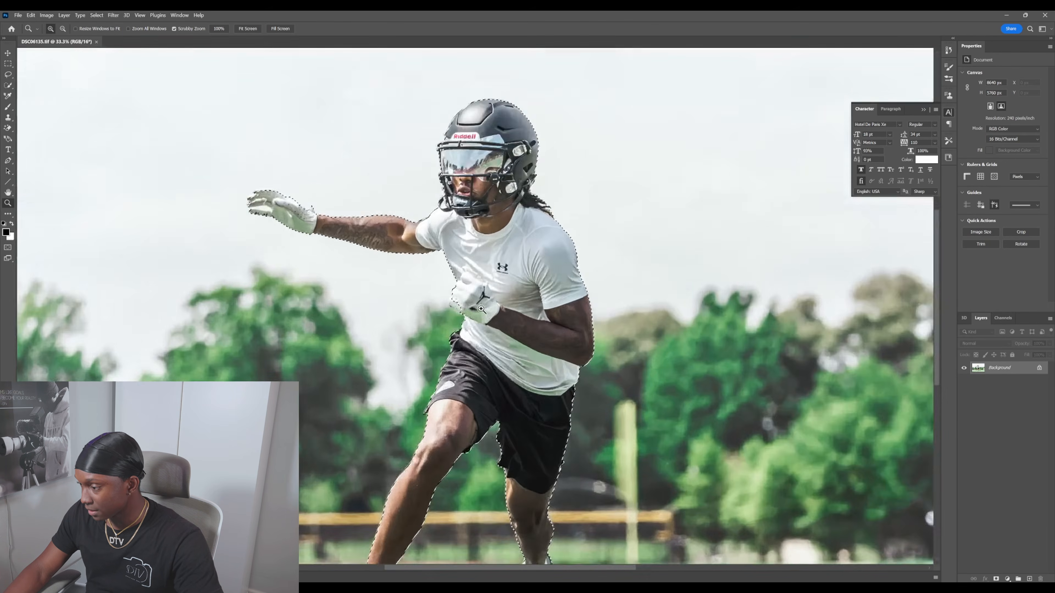
pyautogui.click(8, 85)
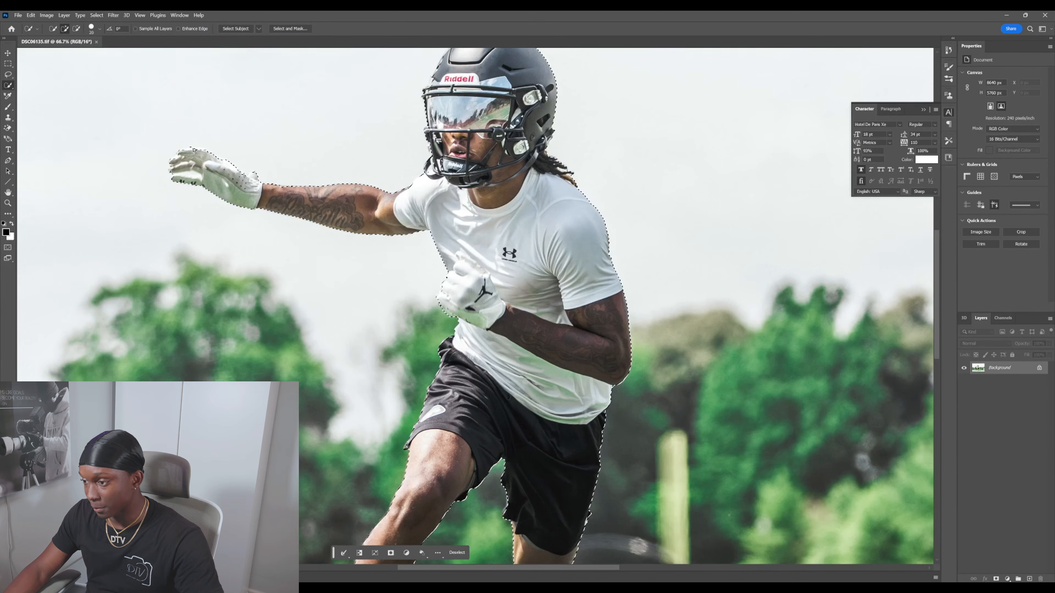
pyautogui.scroll(2, 204, 153)
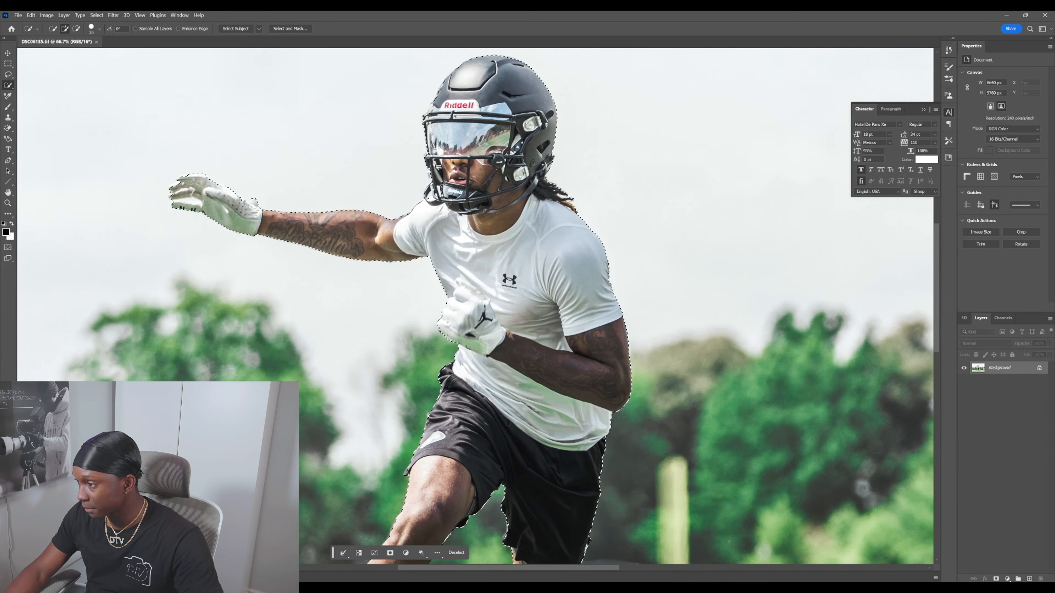
pyautogui.scroll(-10, 433, 107)
pyautogui.press('z')
pyautogui.rightClick(289, 194)
pyautogui.click(309, 201)
pyautogui.click(8, 85)
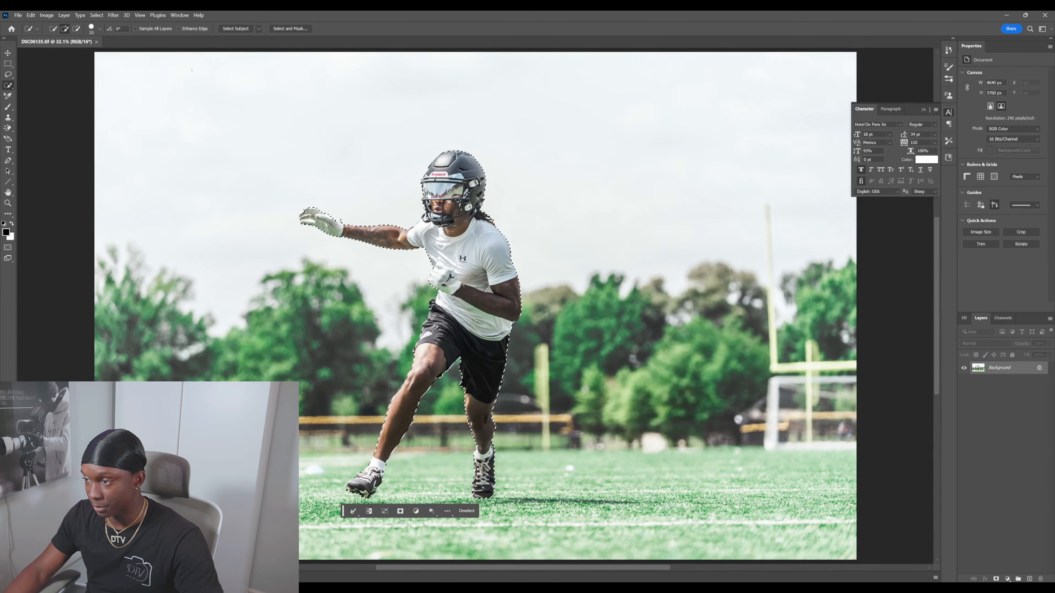
# Output the player selection to a New Layer through Select and Mask and make the Background layer visible again
pyautogui.click(299, 27)
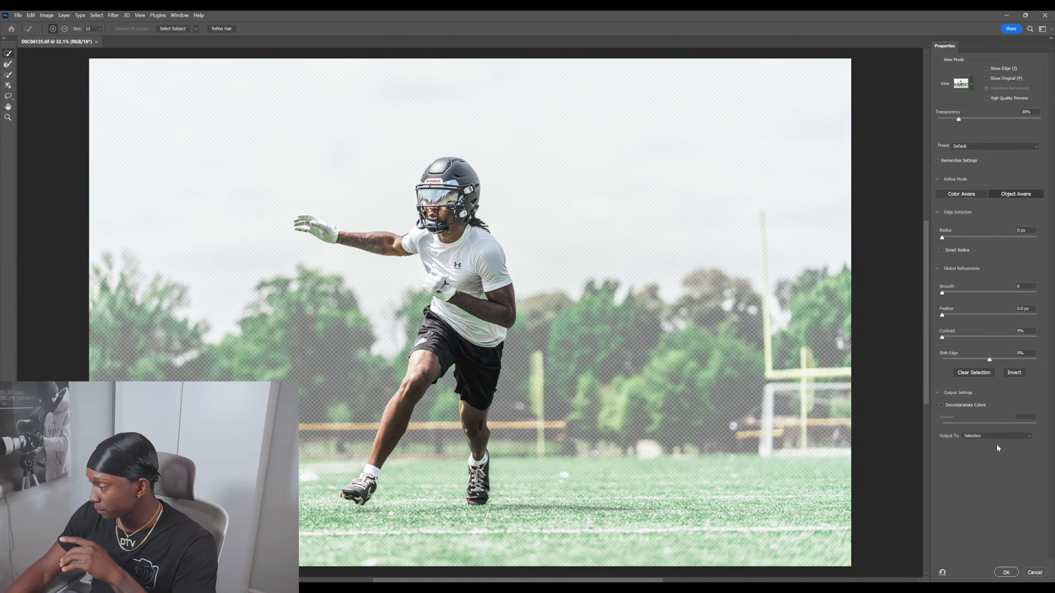
pyautogui.click(986, 436)
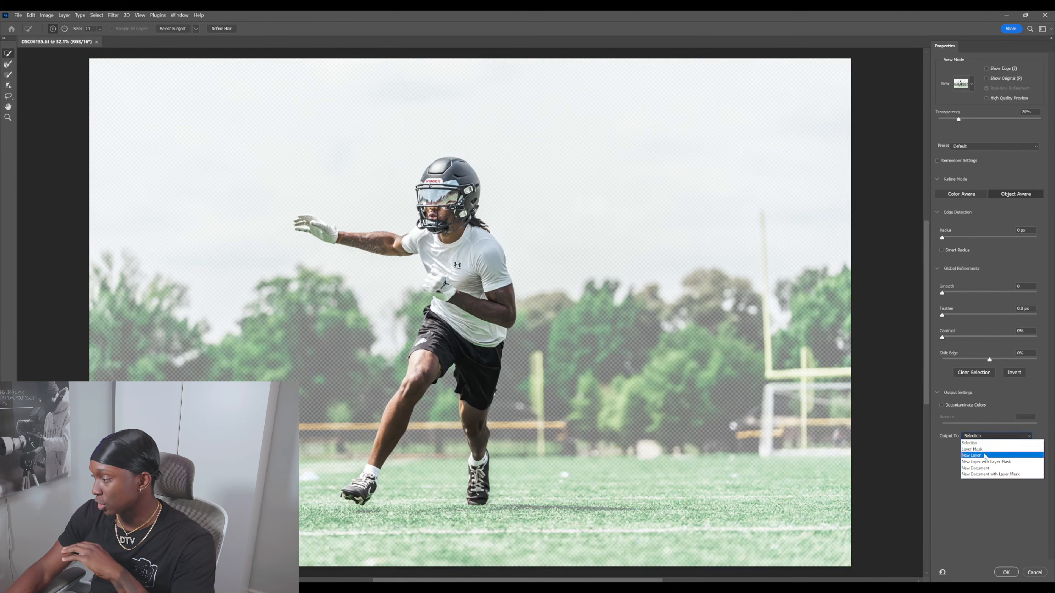
pyautogui.click(984, 455)
pyautogui.click(1006, 572)
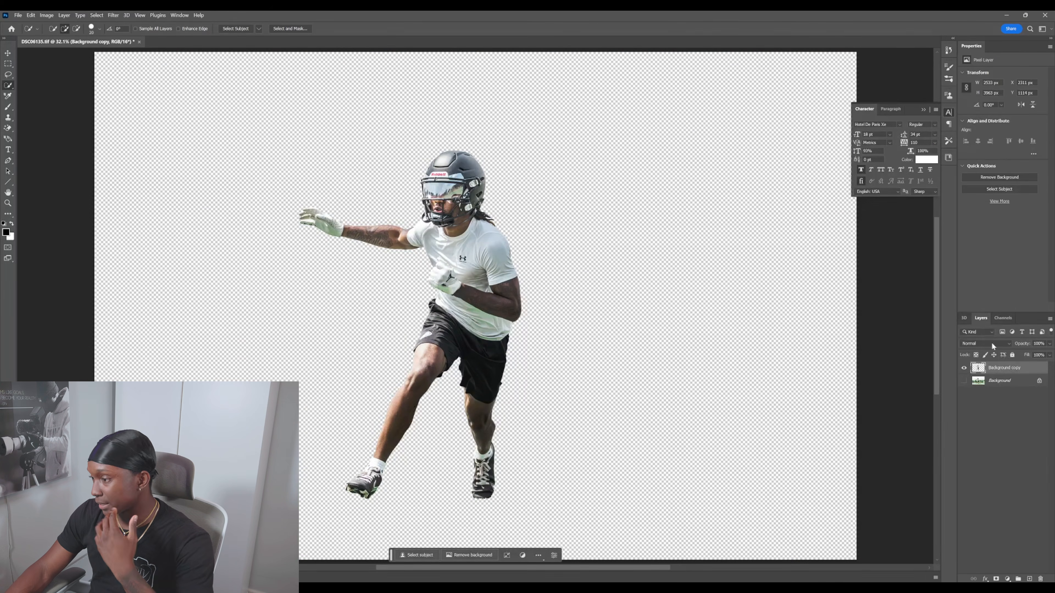
pyautogui.click(964, 382)
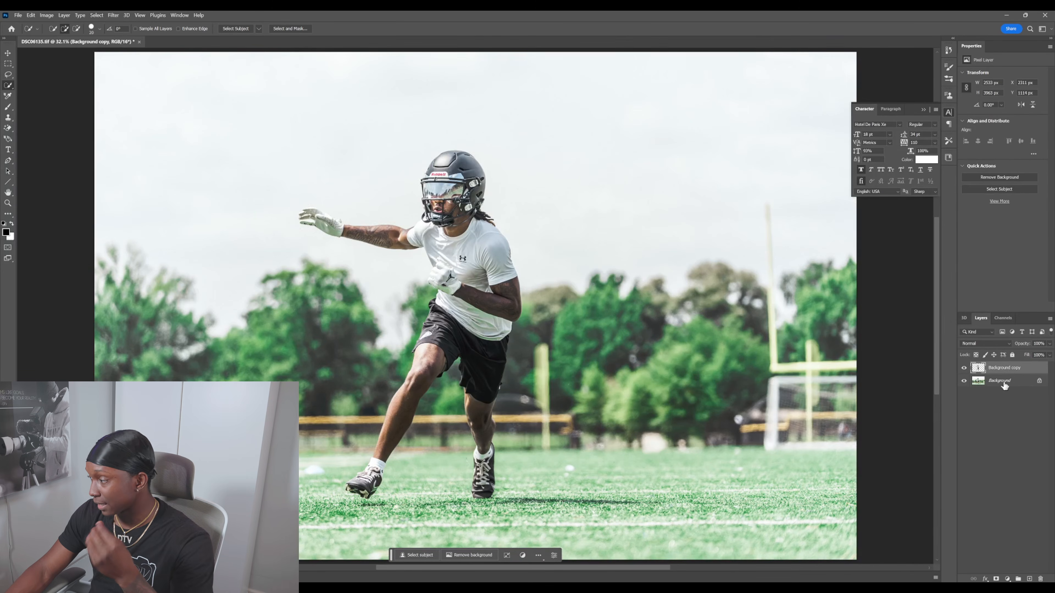
# Unlock the Background layer and apply a Gaussian Blur with a radius of 4.0 pixels to it
pyautogui.click(1040, 381)
pyautogui.click(113, 15)
pyautogui.moveTo(195, 114)
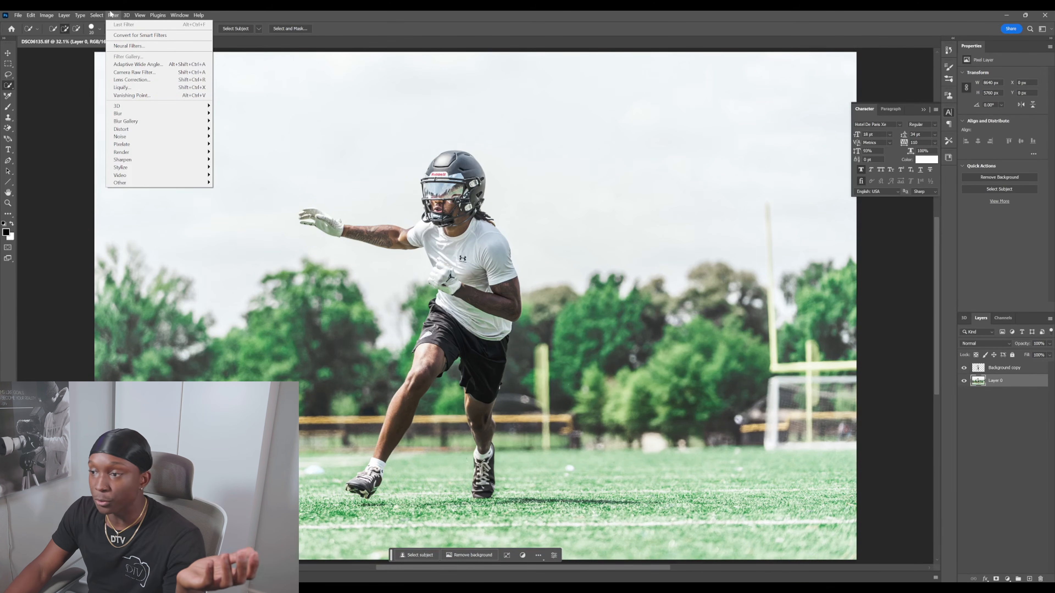
pyautogui.click(237, 144)
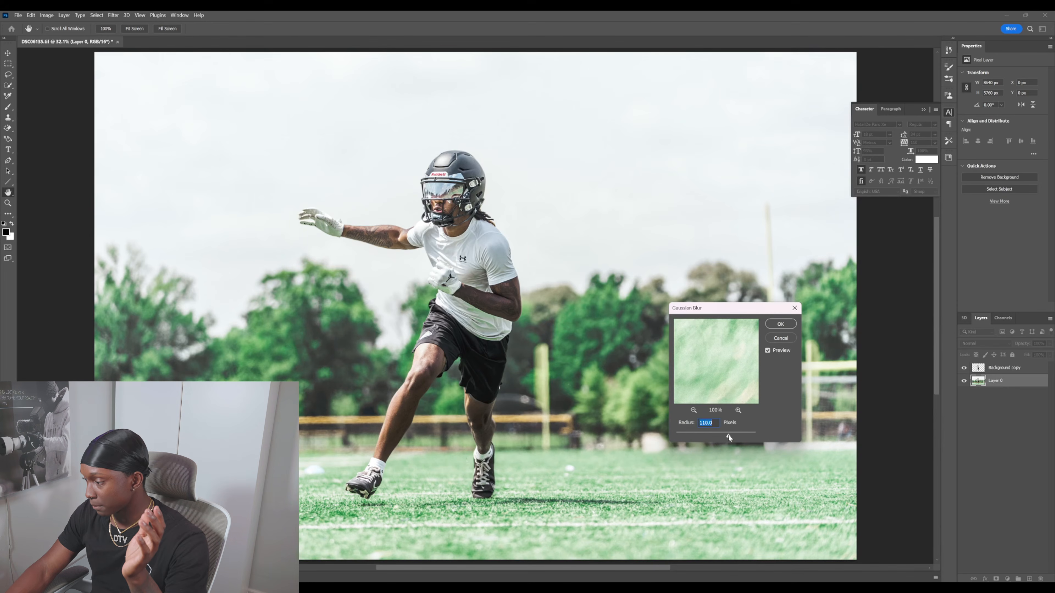
pyautogui.moveTo(728, 434); pyautogui.dragTo(701, 434)
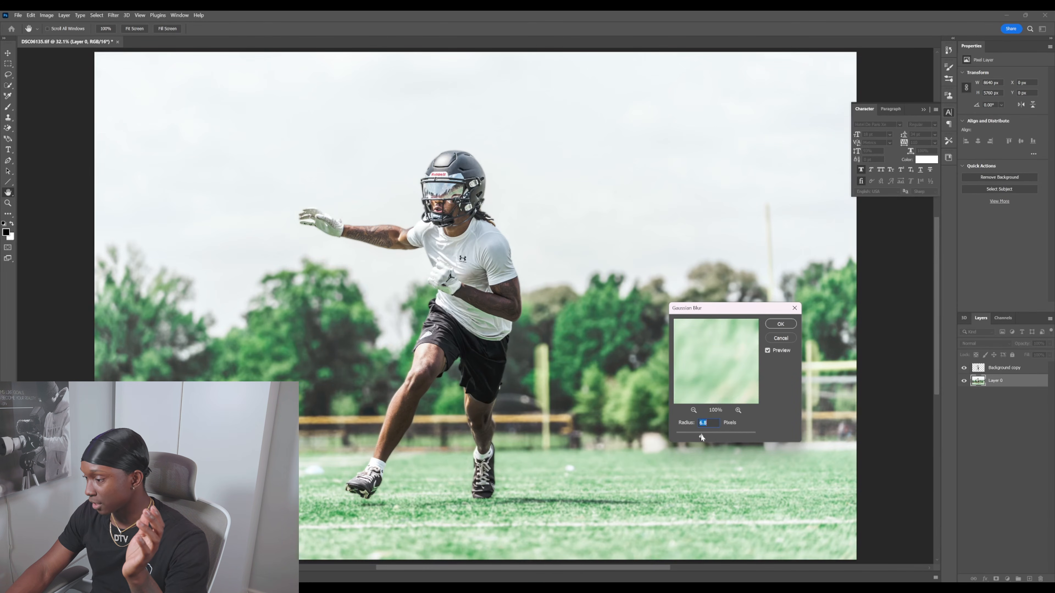
pyautogui.moveTo(693, 434); pyautogui.dragTo(693, 437)
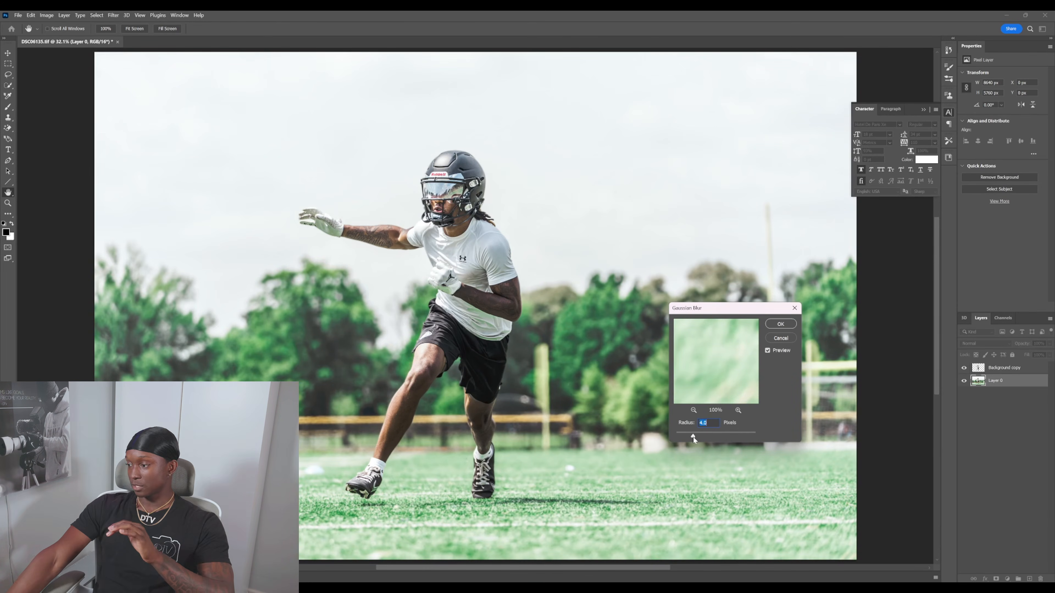
pyautogui.click(780, 325)
pyautogui.press('w')
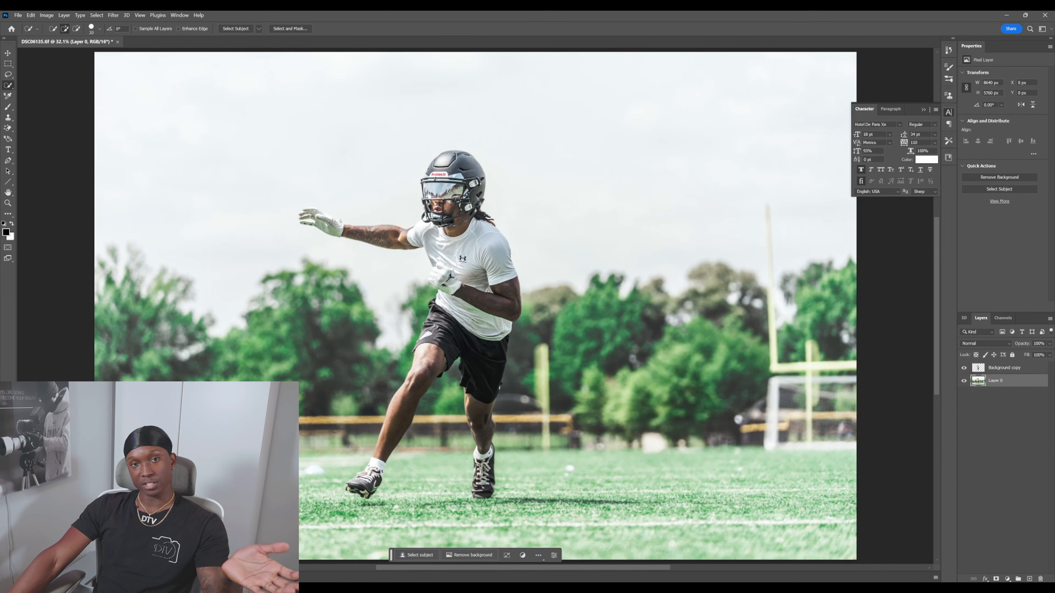
pyautogui.click(113, 15)
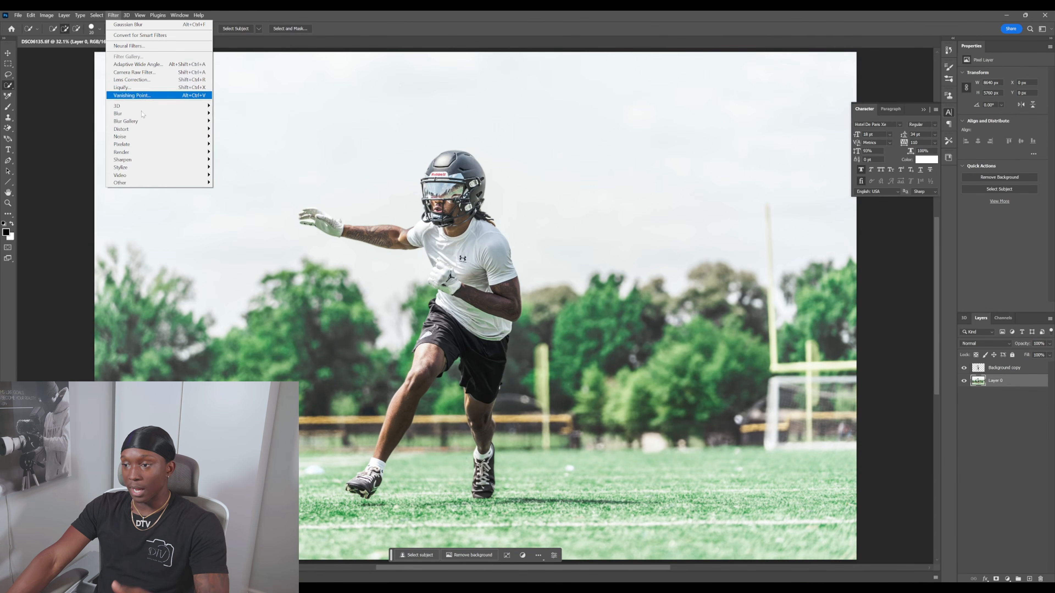
pyautogui.moveTo(137, 114)
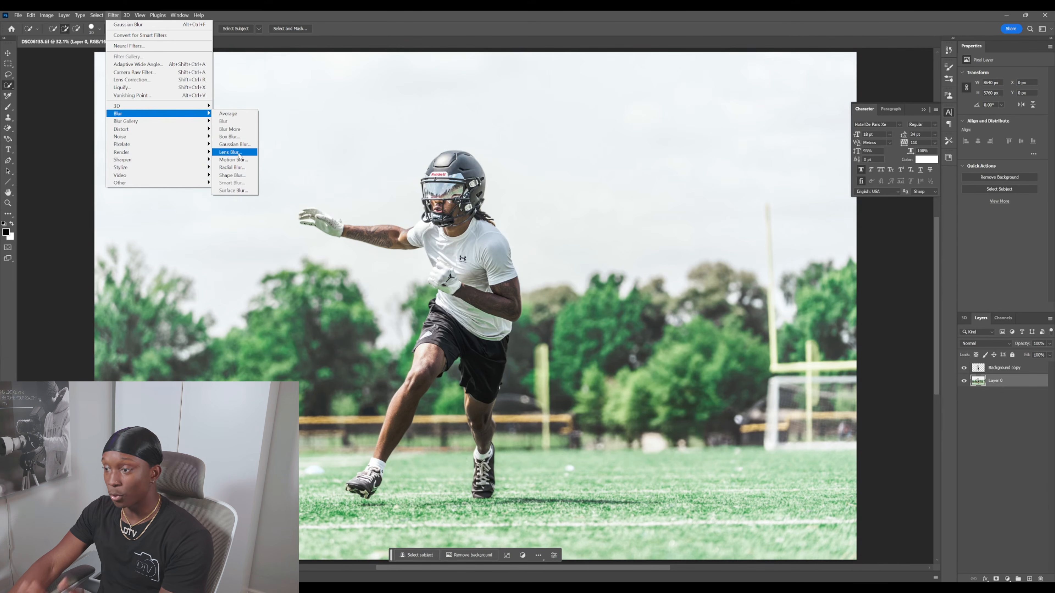
pyautogui.click(235, 144)
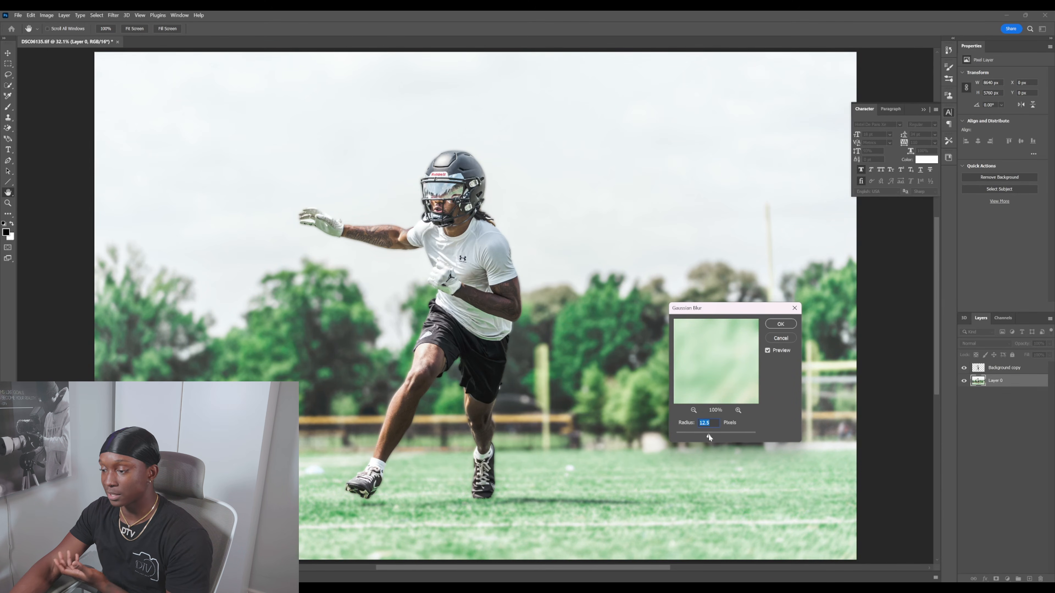
pyautogui.moveTo(707, 435)
pyautogui.mouseDown()
pyautogui.moveTo(720, 436)
pyautogui.moveTo(701, 432)
pyautogui.mouseUp()
pyautogui.click(775, 339)
pyautogui.press('w')
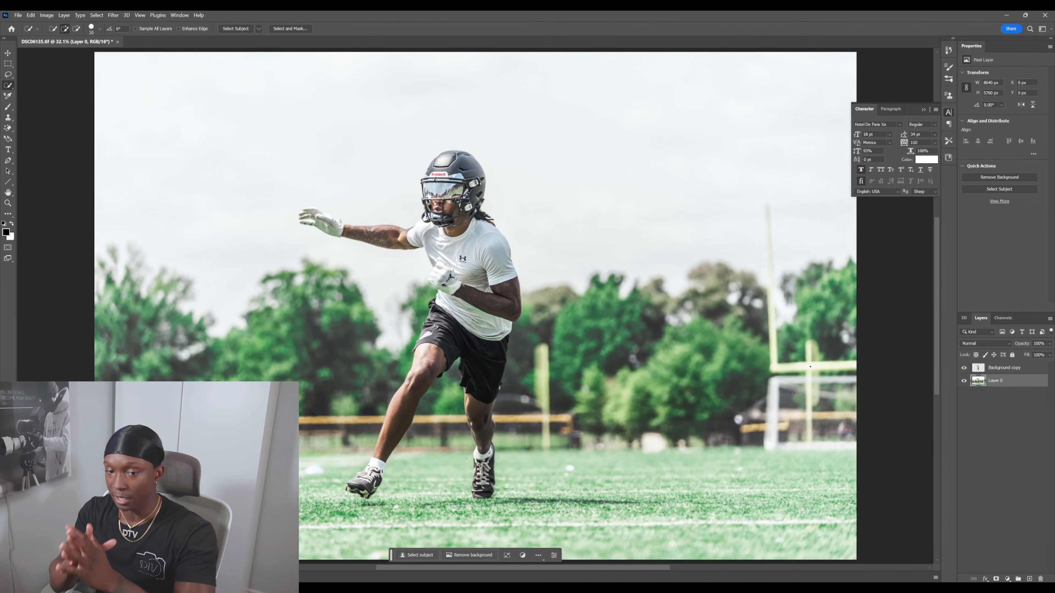
# Apply a sharpening filter to the Background copy layer containing the player cutout
pyautogui.hotkey('alt', ']')
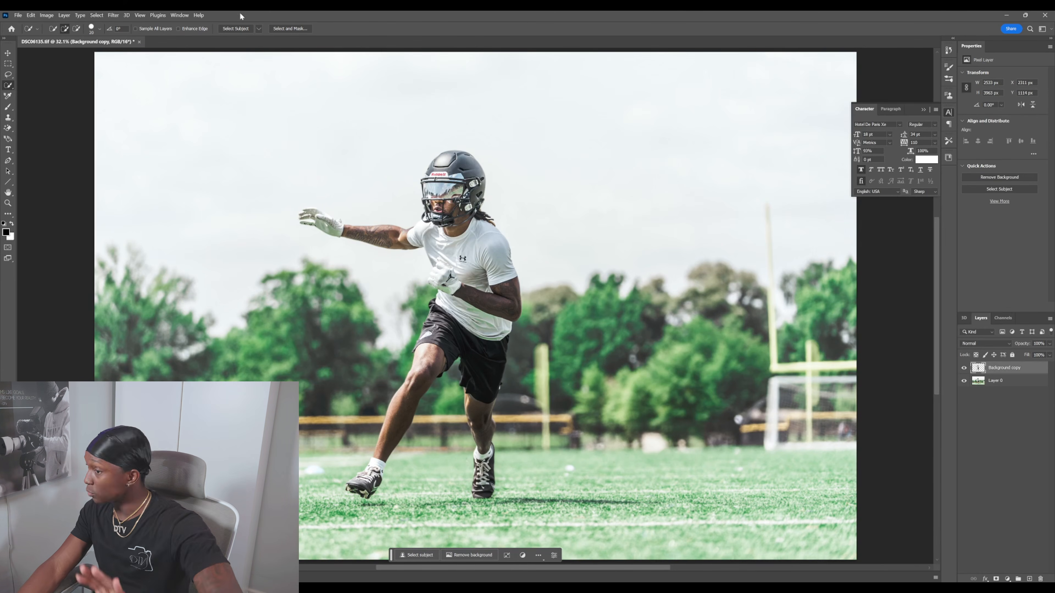
pyautogui.click(113, 15)
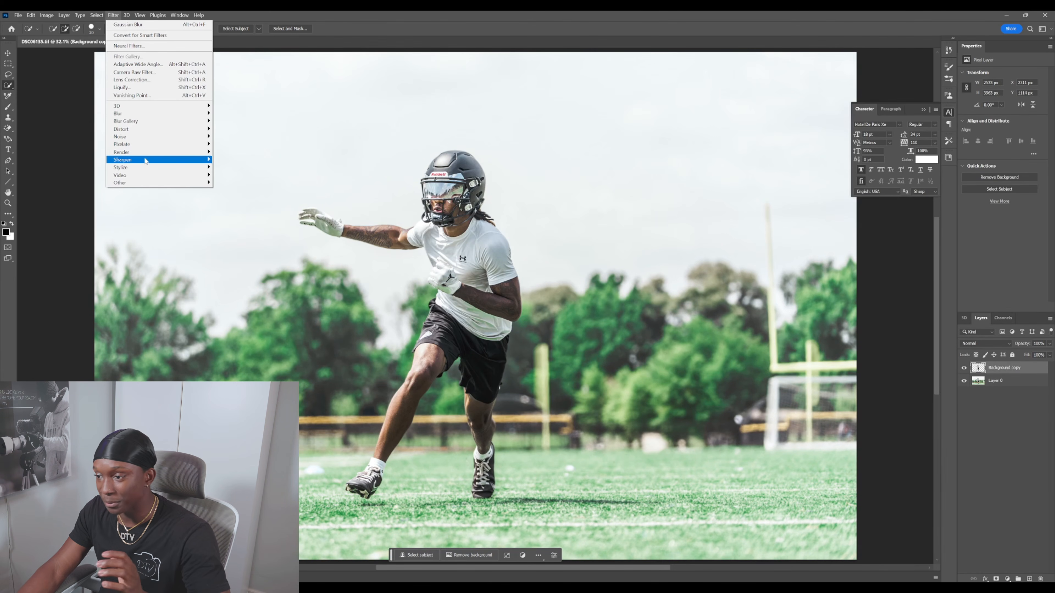
pyautogui.moveTo(191, 160)
pyautogui.click(235, 167)
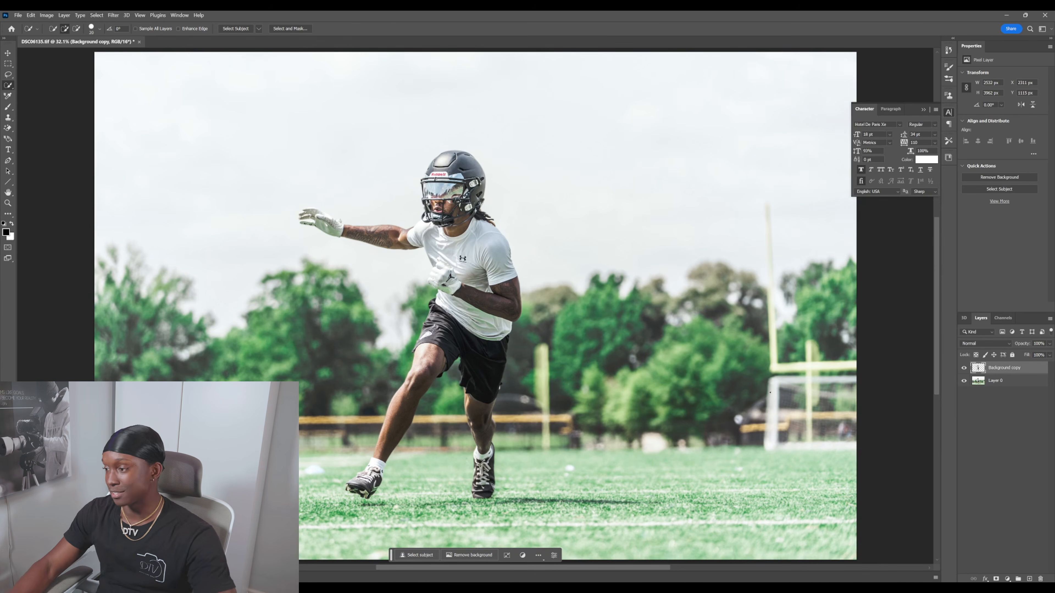
# Examine the sharpened player against the blurred background at different magnifications
pyautogui.click(9, 203)
pyautogui.click(294, 348)
pyautogui.rightClick(299, 337)
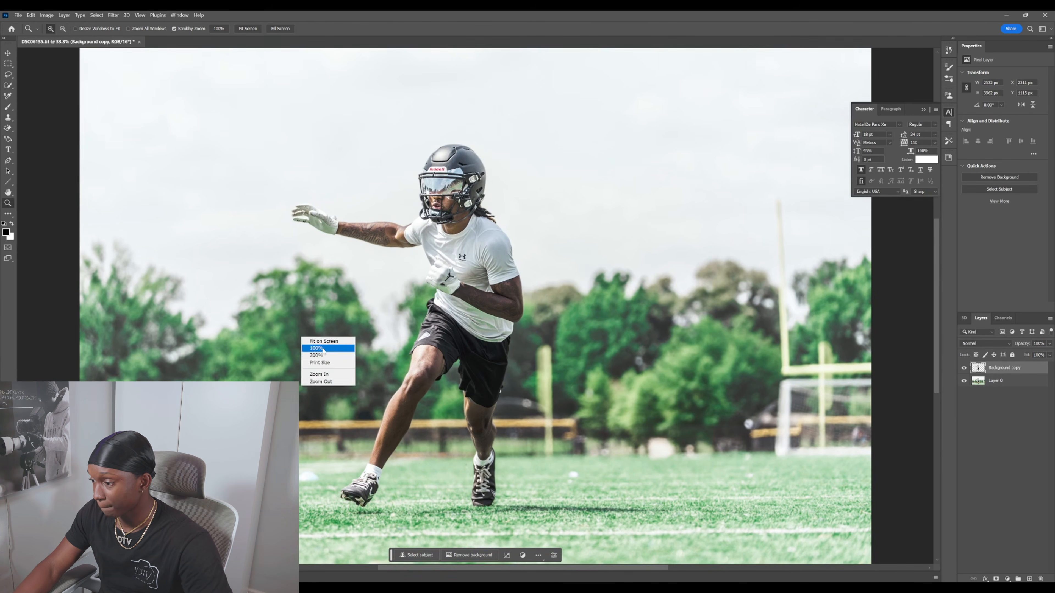
pyautogui.click(318, 377)
pyautogui.rightClick(402, 356)
pyautogui.click(414, 401)
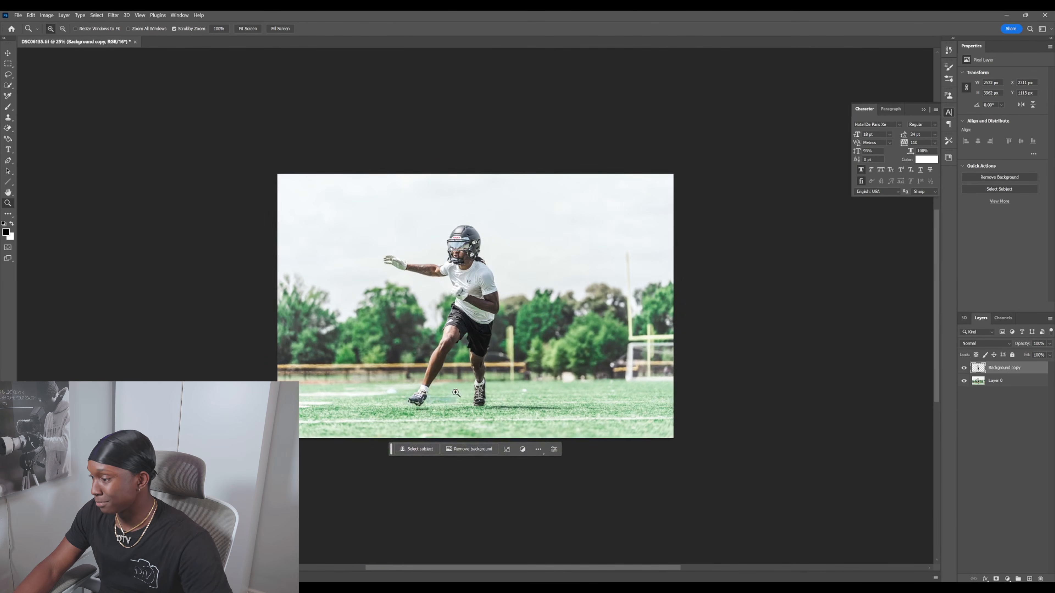
pyautogui.click(553, 379)
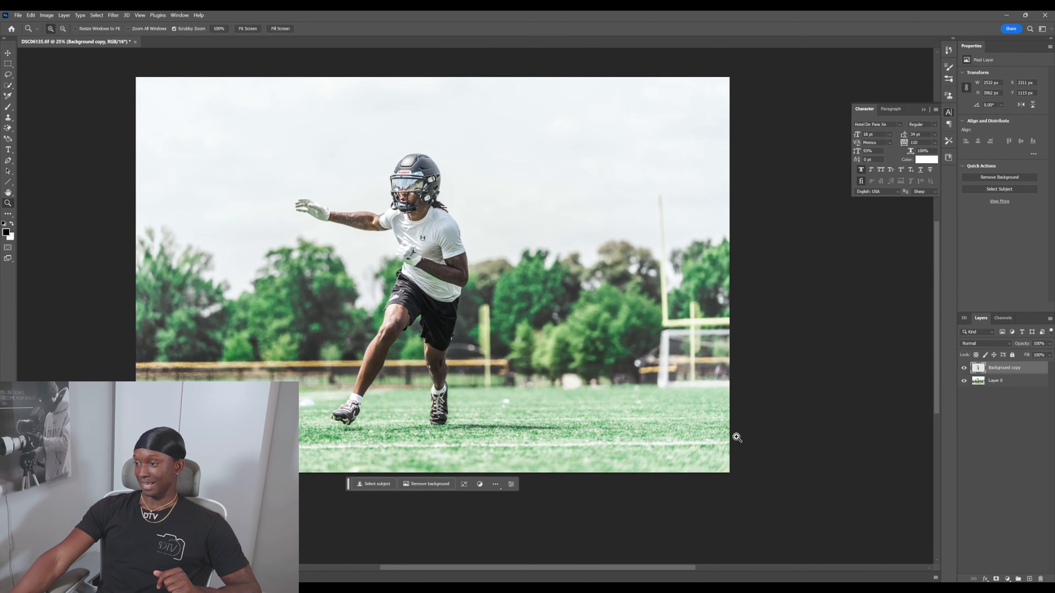
pyautogui.moveTo(645, 569); pyautogui.dragTo(638, 569)
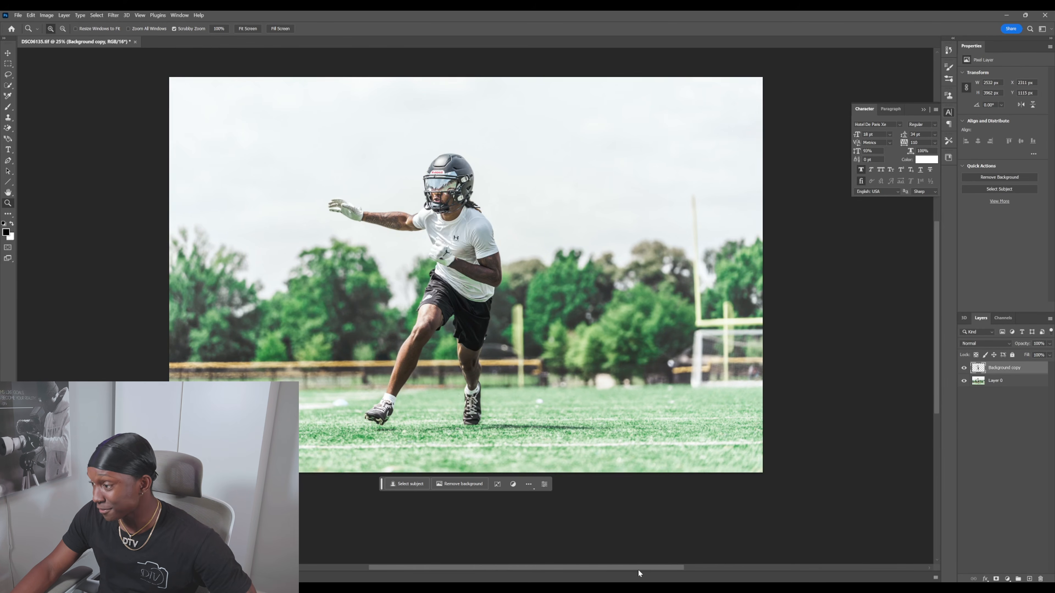
pyautogui.scroll(1, 624, 435)
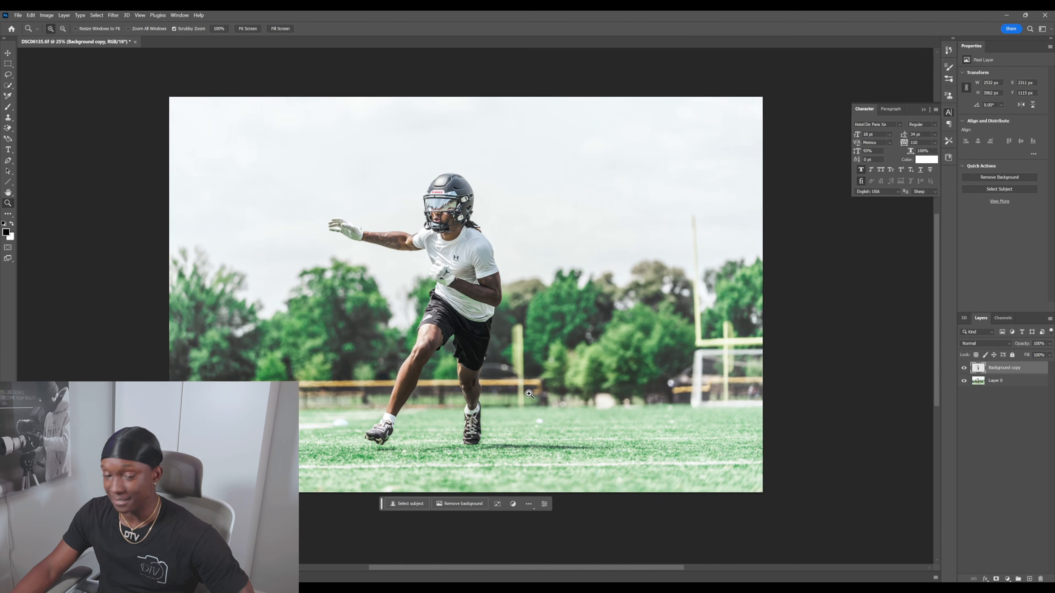